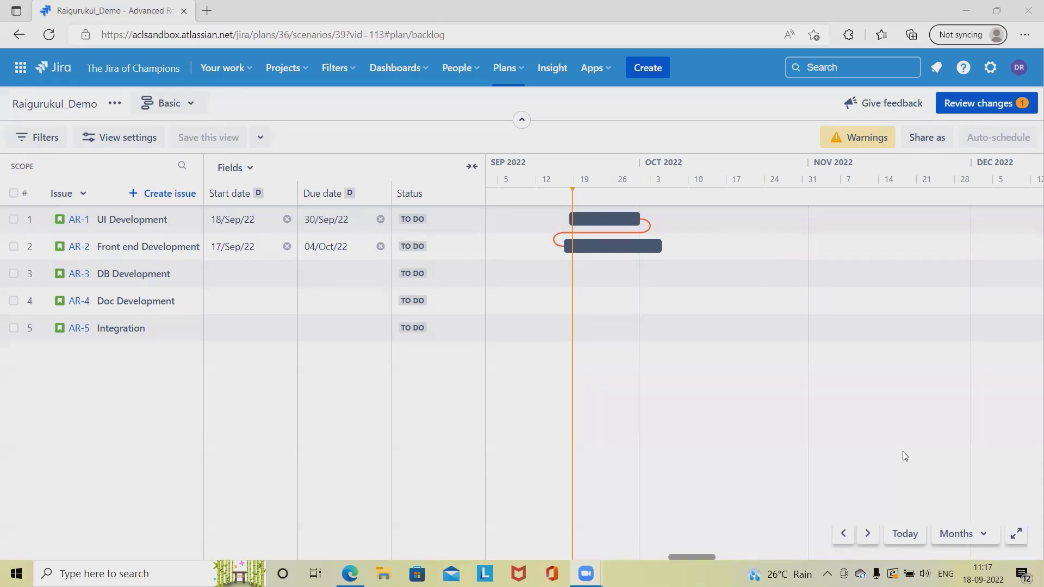
- Open the AR-1 UI Development issue and view its description and linked issues
{"action": "left_click", "coordinate": [77, 221]}
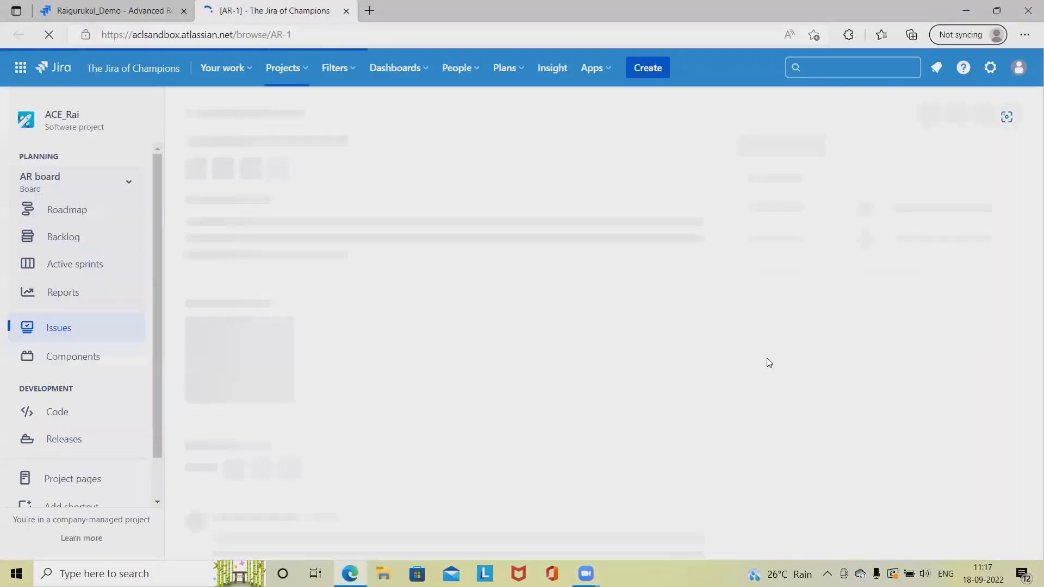
{"action": "scroll", "coordinate": [517, 400], "scroll_direction": "down", "scroll_amount": 2}
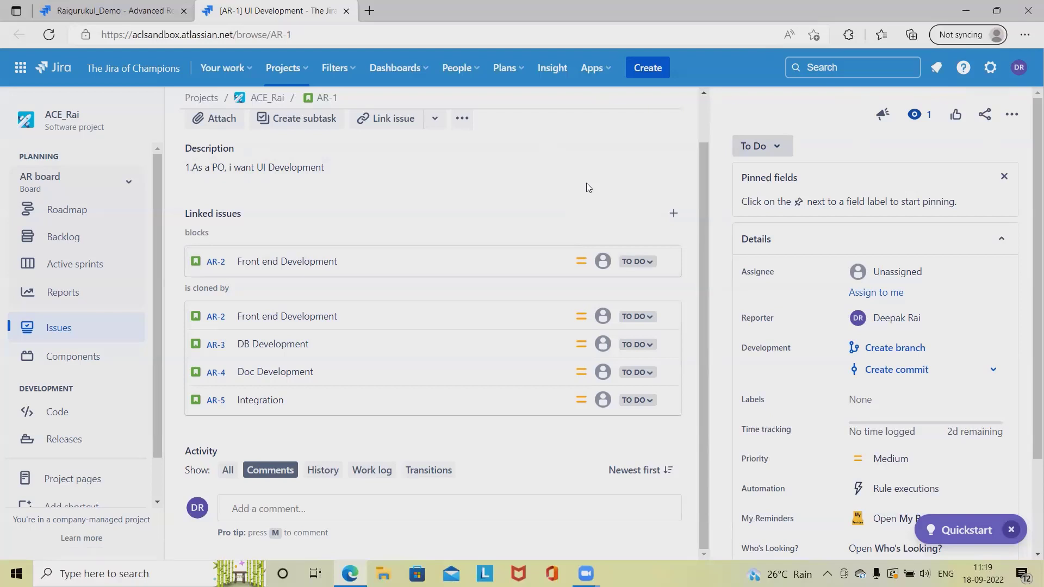
- Open the Audit Log in the Jira system settings and look through its latest entries
{"action": "left_click", "coordinate": [991, 67]}
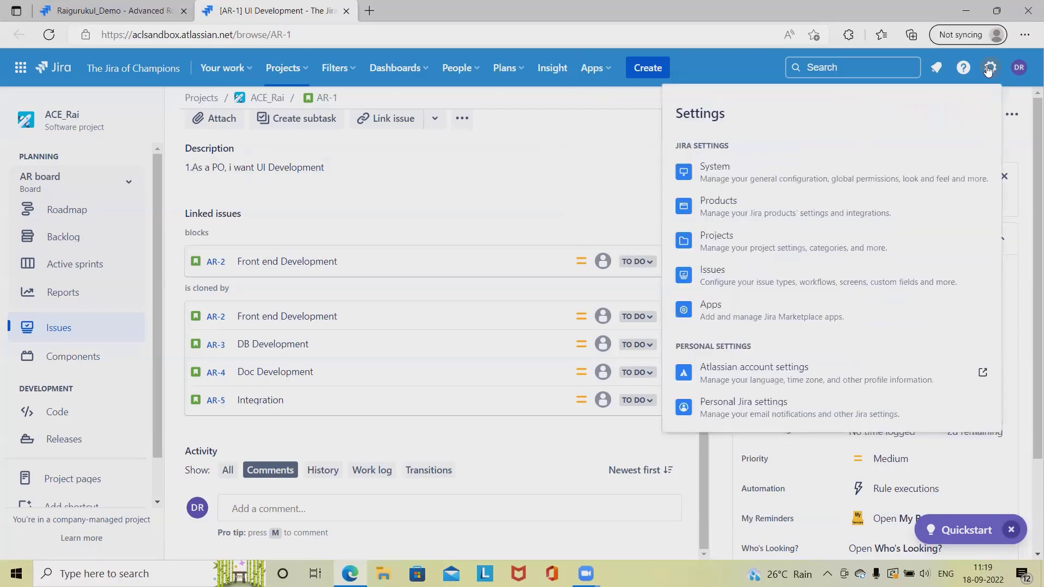
{"action": "left_click", "coordinate": [776, 173]}
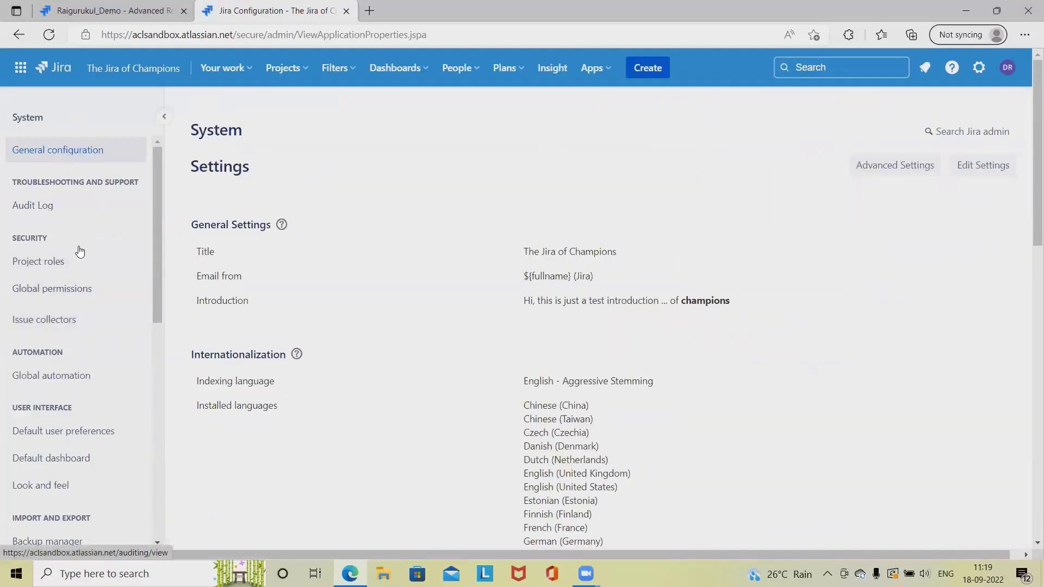
{"action": "left_click", "coordinate": [72, 211]}
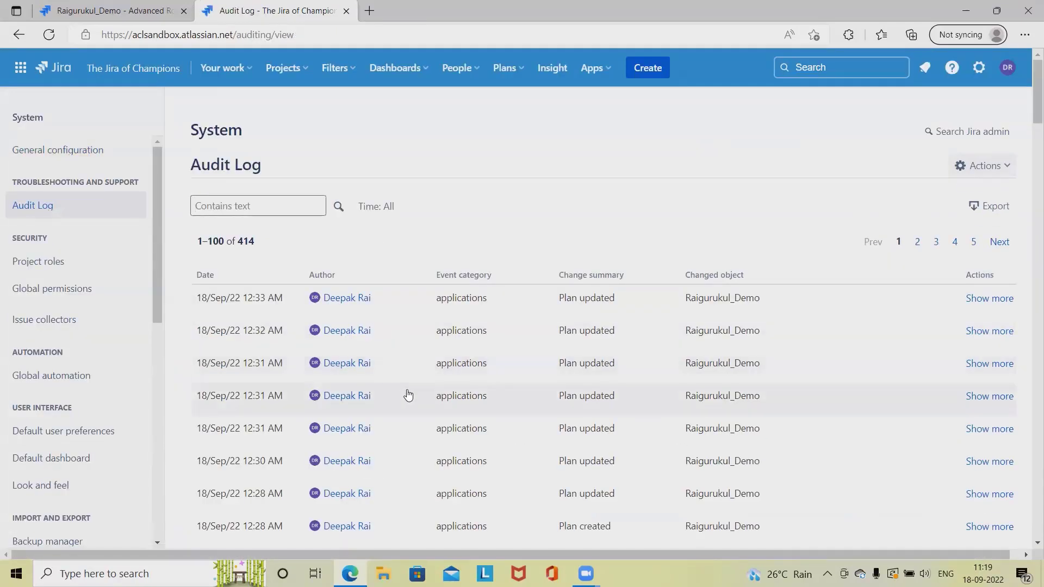
{"action": "scroll", "coordinate": [490, 434], "scroll_direction": "down", "scroll_amount": 1}
{"action": "scroll", "coordinate": [268, 331], "scroll_direction": "up", "scroll_amount": 1}
{"action": "scroll", "coordinate": [263, 343], "scroll_direction": "down", "scroll_amount": 3}
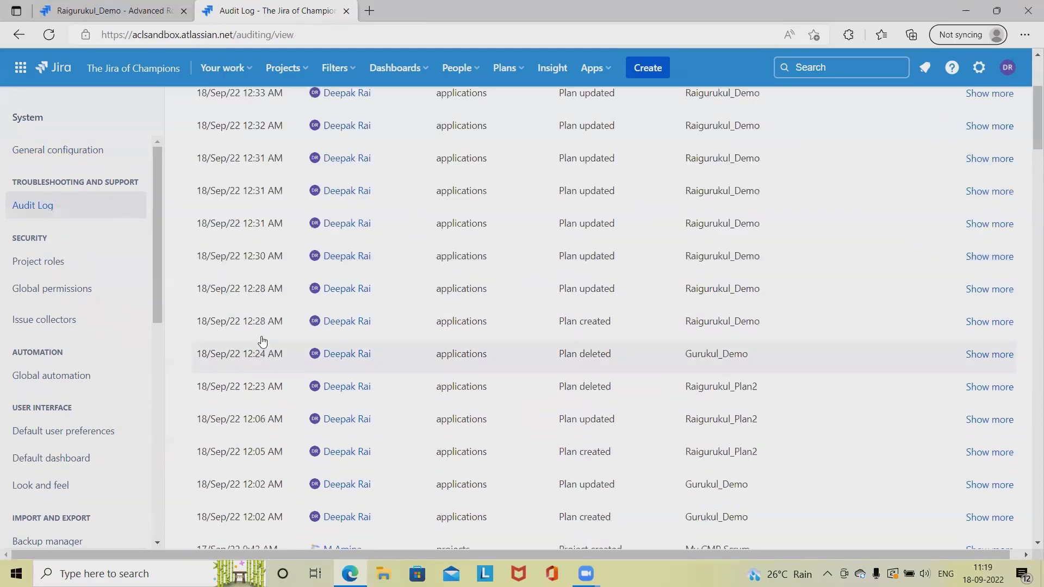
{"action": "scroll", "coordinate": [326, 305], "scroll_direction": "up", "scroll_amount": 3}
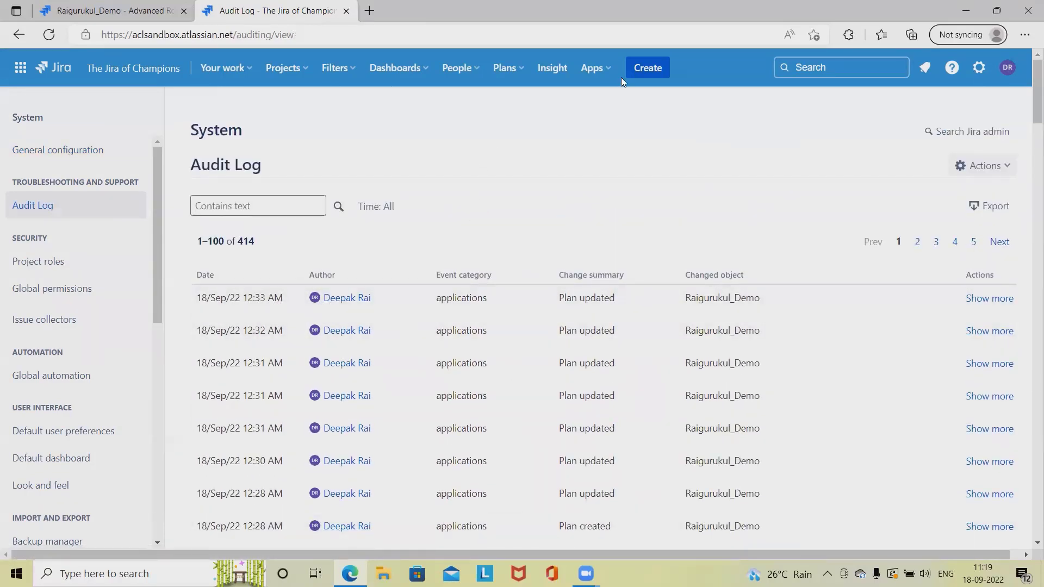
{"action": "left_click", "coordinate": [648, 70]}
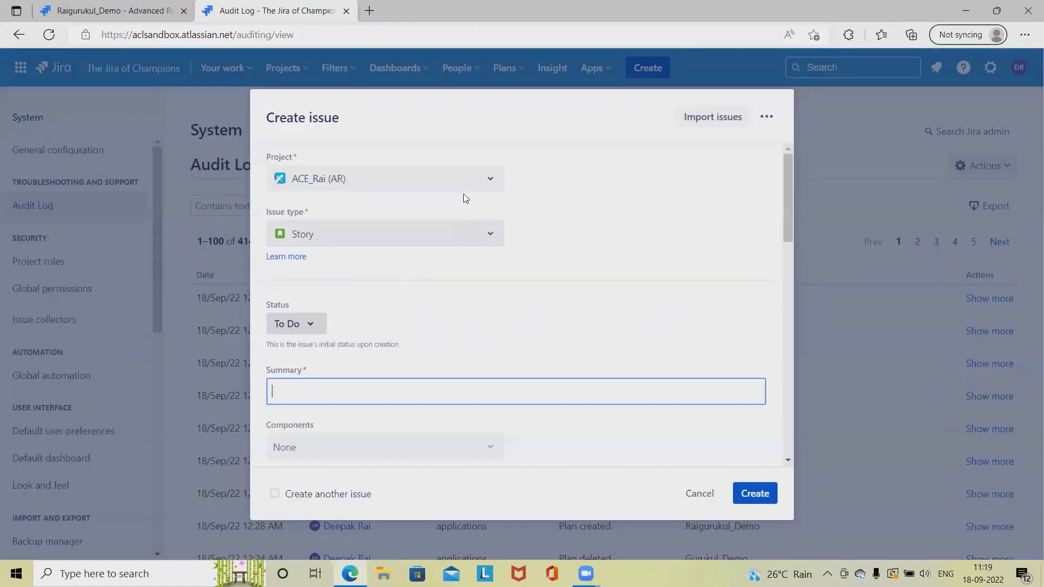
{"action": "scroll", "coordinate": [386, 319], "scroll_direction": "down", "scroll_amount": 2}
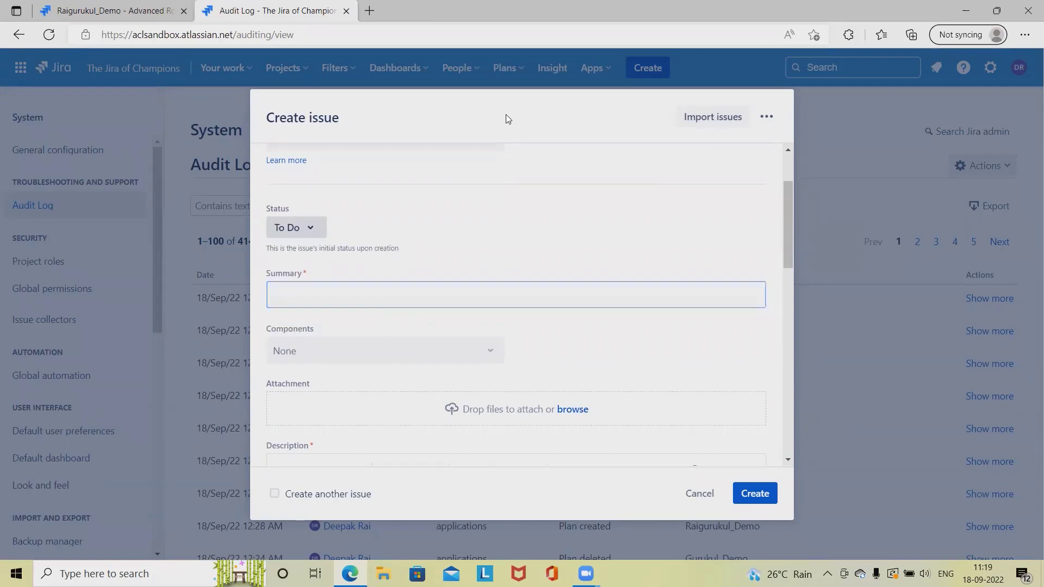
{"action": "left_click", "coordinate": [700, 494]}
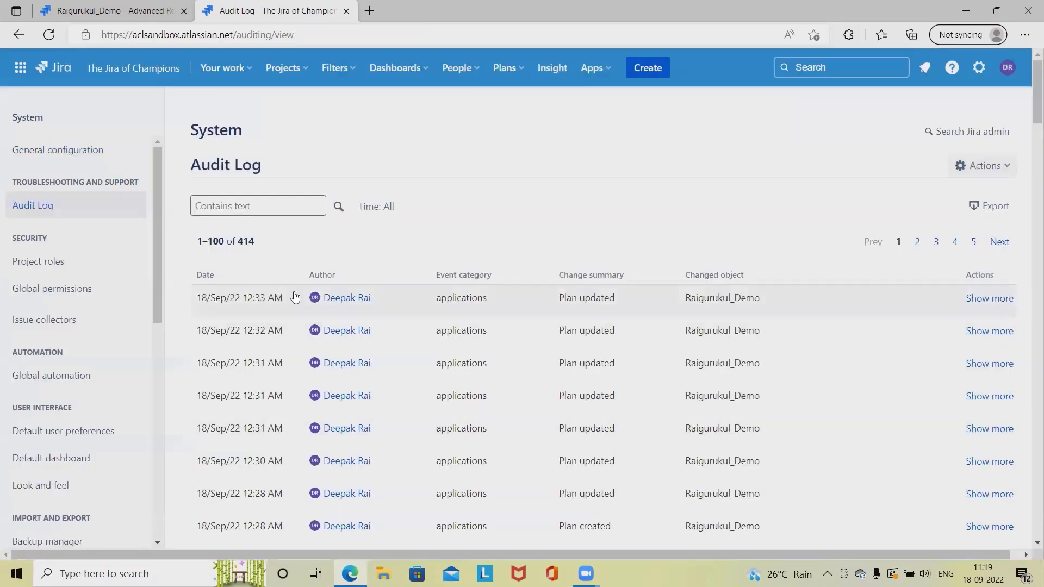
- Start a new issue in the ACE_Rai project with the summary "Test for Audit" and the issue type Bug
{"action": "scroll", "coordinate": [250, 321], "scroll_direction": "down", "scroll_amount": 2}
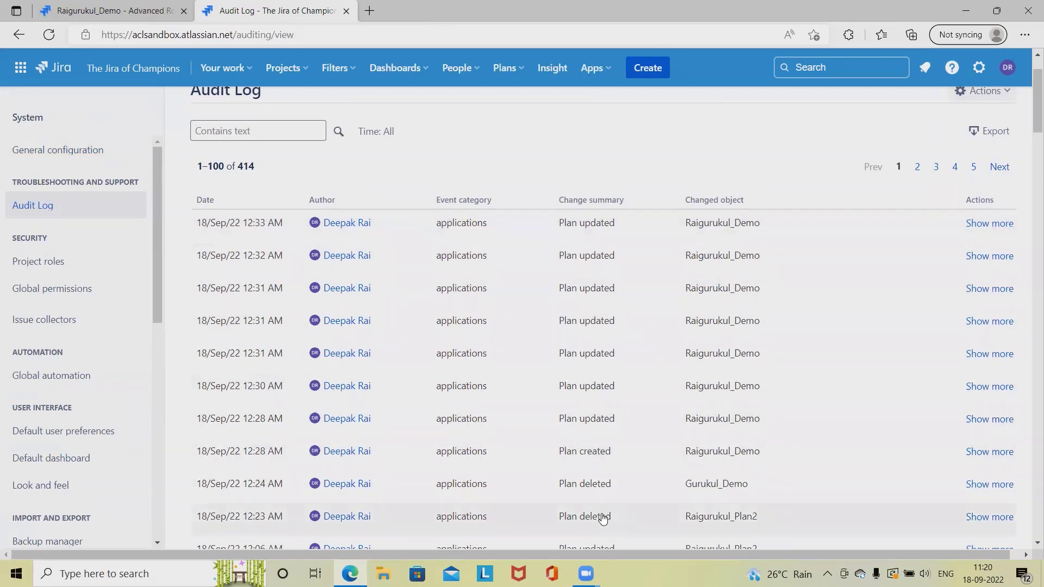
{"action": "scroll", "coordinate": [602, 518], "scroll_direction": "up", "scroll_amount": 2}
{"action": "left_click", "coordinate": [649, 69]}
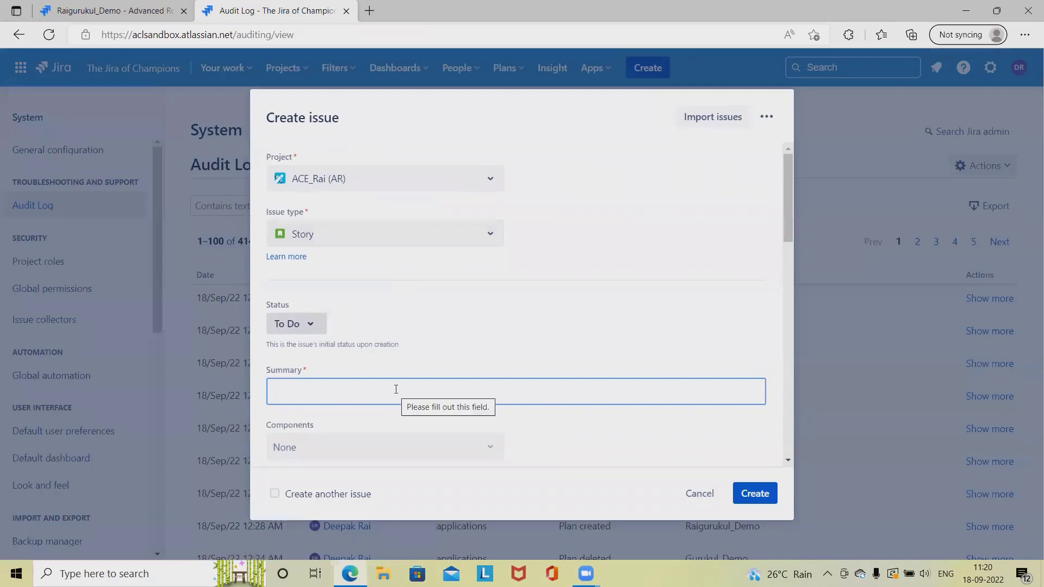
{"action": "type", "text": "Test for Audit"}
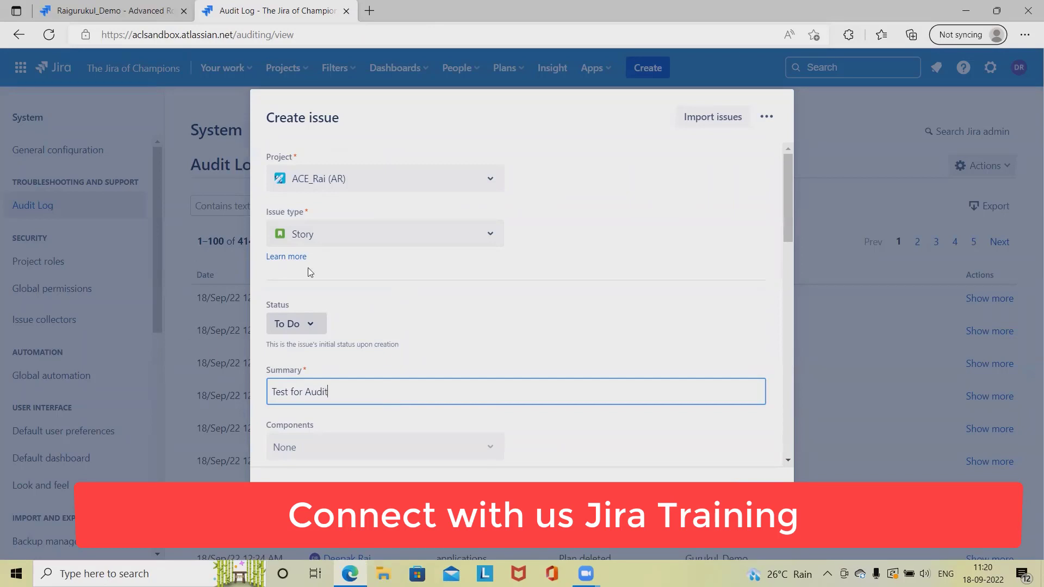
{"action": "left_click", "coordinate": [350, 242]}
{"action": "left_click", "coordinate": [336, 289]}
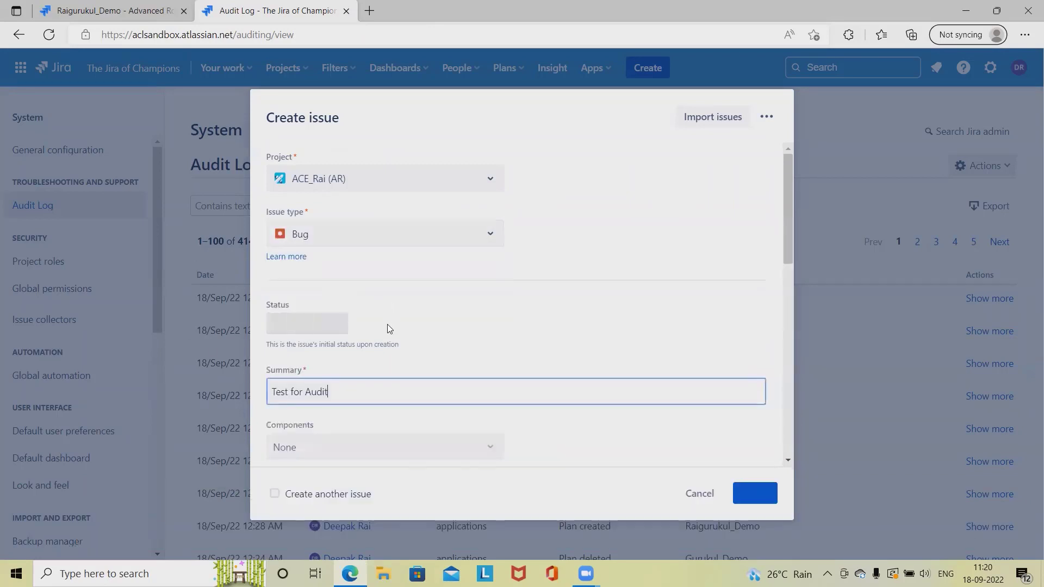
- Enter "This is a Defect for test" as the bug's description and create the issue
{"action": "scroll", "coordinate": [389, 400], "scroll_direction": "down", "scroll_amount": 9}
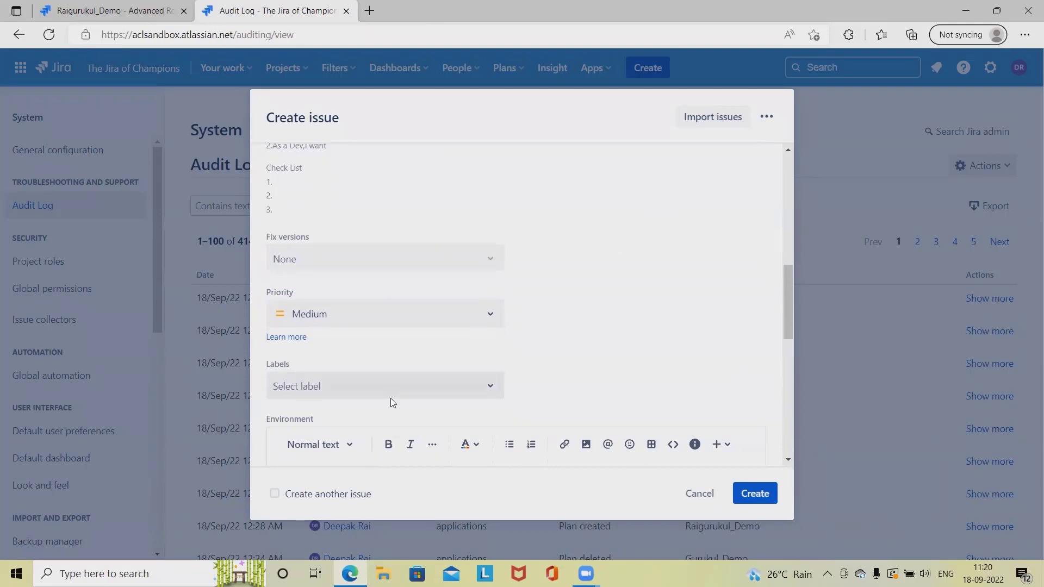
{"action": "scroll", "coordinate": [347, 315], "scroll_direction": "up", "scroll_amount": 5}
{"action": "left_click", "coordinate": [348, 302]}
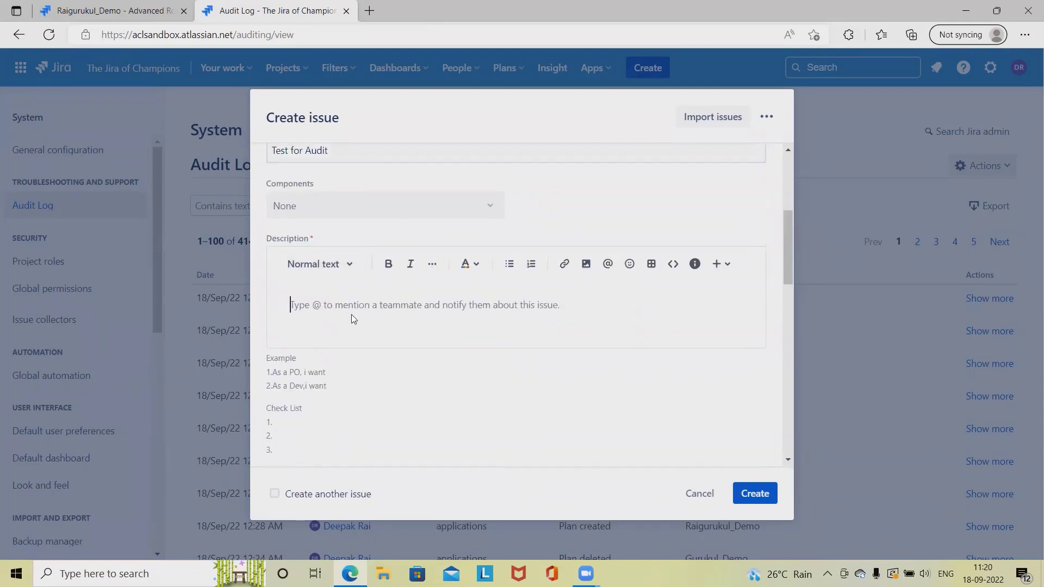
{"action": "type", "text": "Thi"}
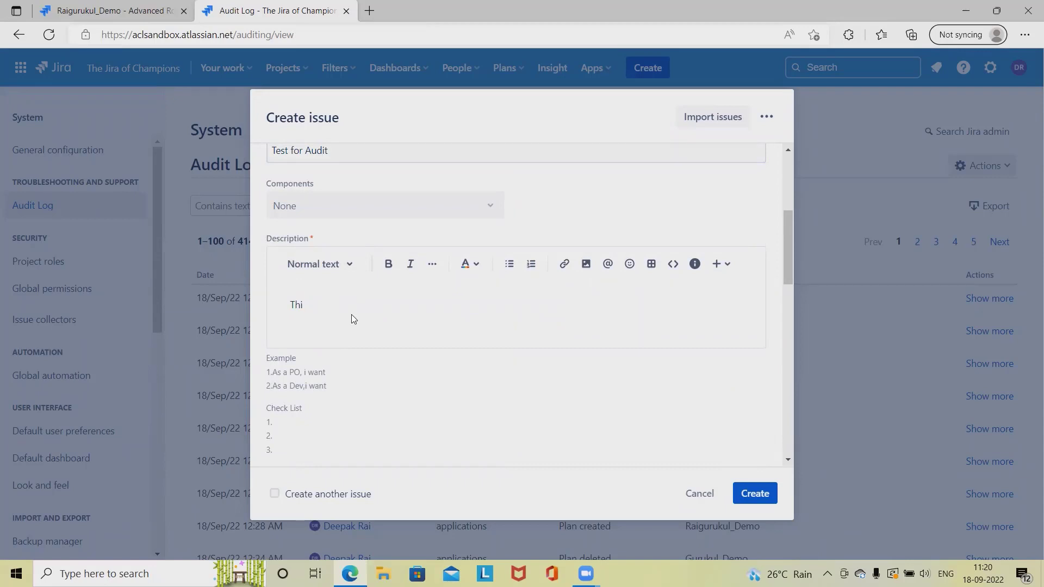
{"action": "type", "text": "s is a Defect for test"}
{"action": "scroll", "coordinate": [351, 314], "scroll_direction": "down", "scroll_amount": 5}
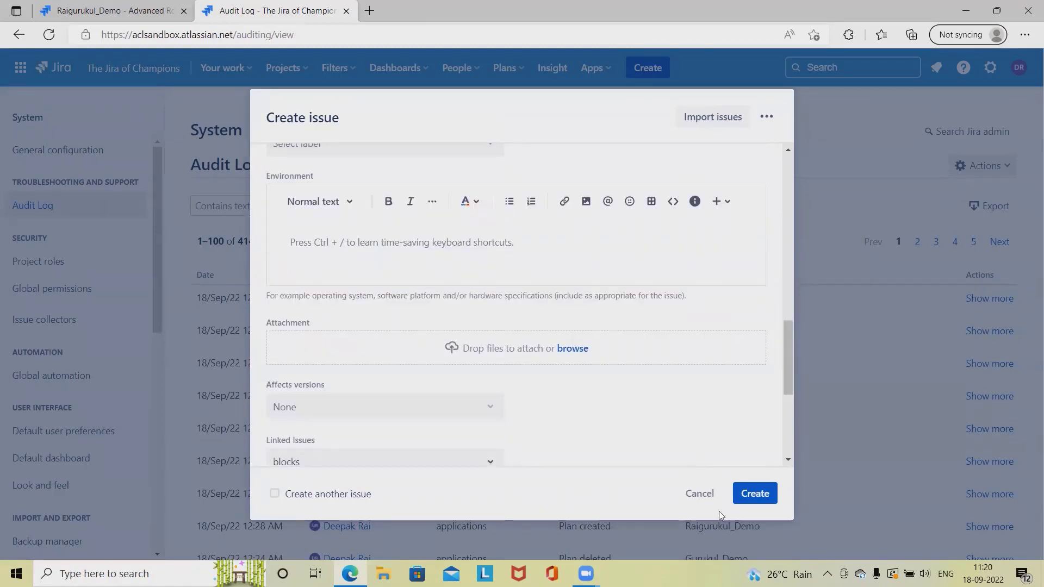
{"action": "left_click", "coordinate": [745, 496]}
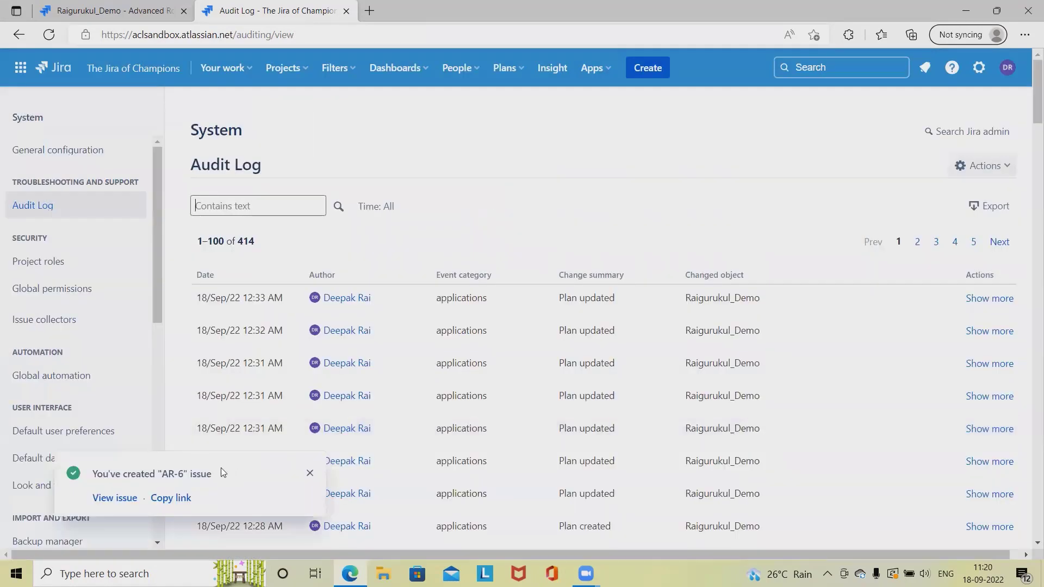
- Reload the Audit Log and check its newest entries for the bug's creation
{"action": "left_click", "coordinate": [53, 35]}
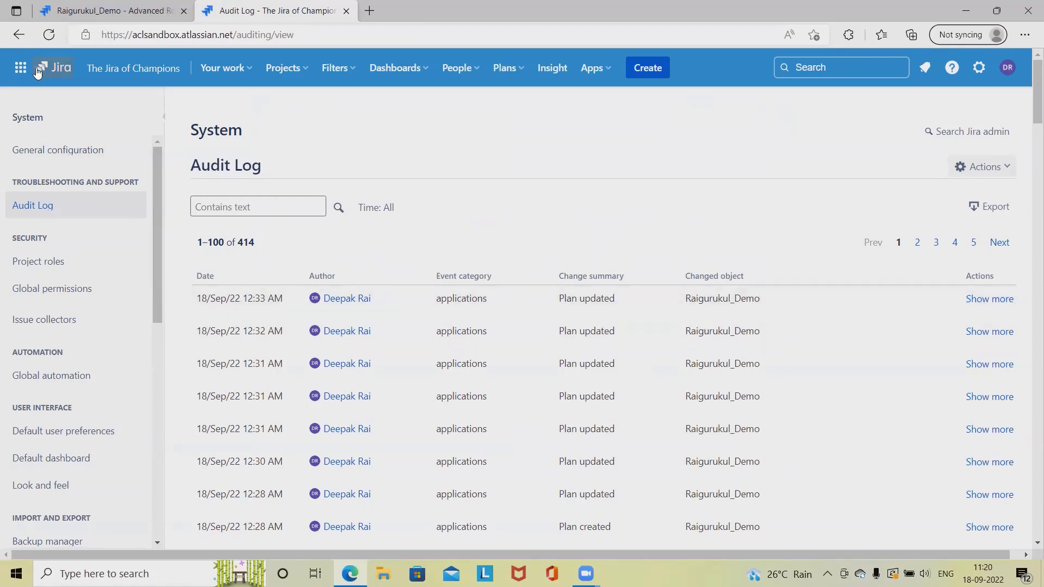
{"action": "left_click", "coordinate": [50, 35]}
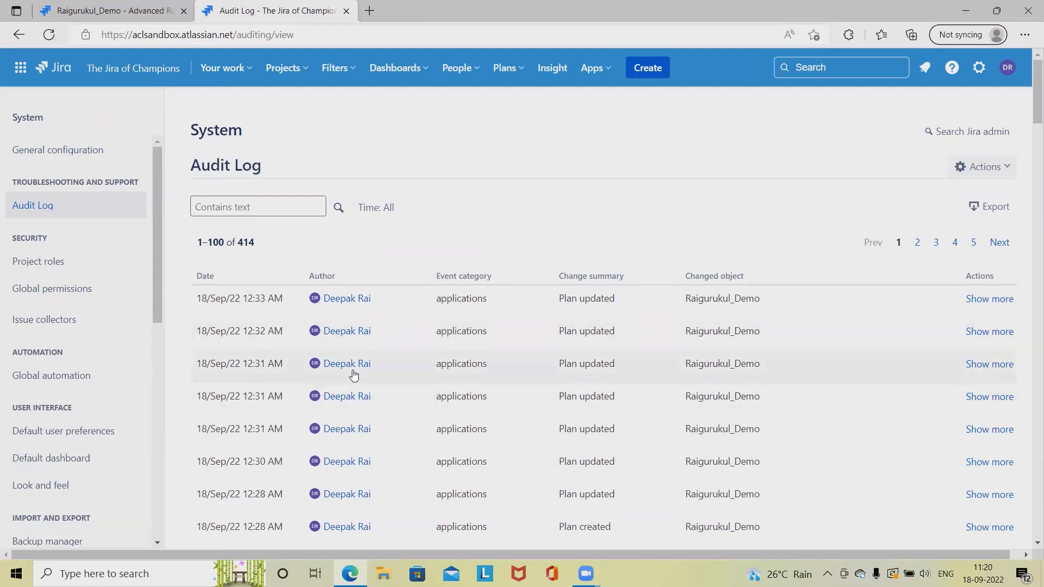
{"action": "scroll", "coordinate": [438, 403], "scroll_direction": "down", "scroll_amount": 5}
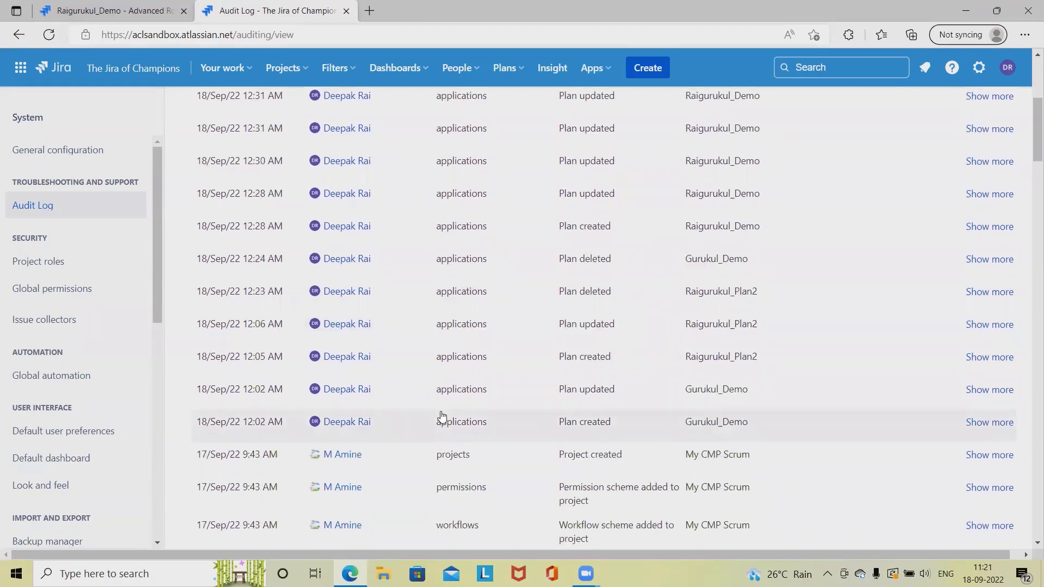
{"action": "scroll", "coordinate": [275, 353], "scroll_direction": "up", "scroll_amount": 6}
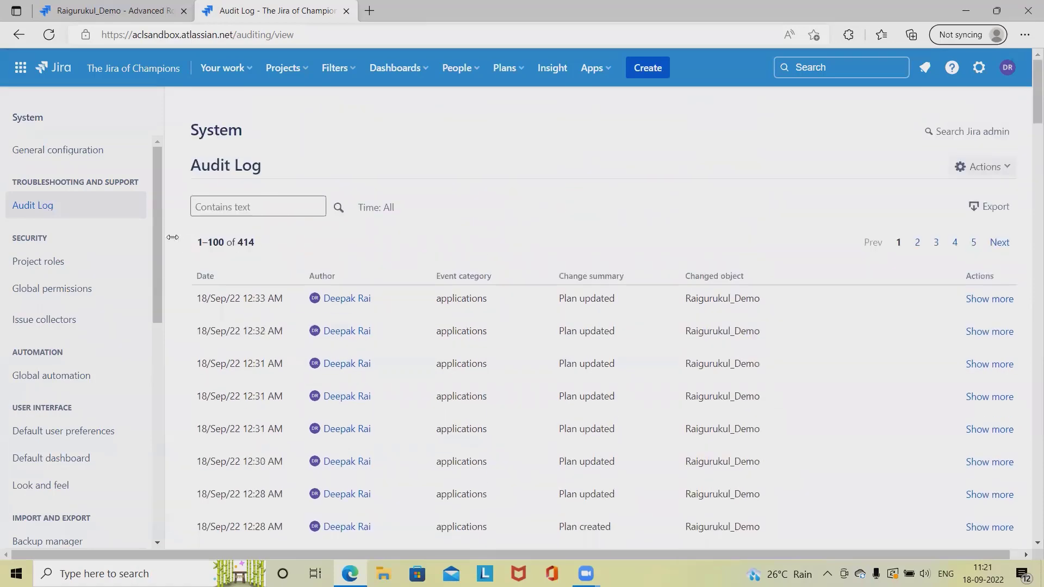
{"action": "left_click", "coordinate": [49, 37]}
{"action": "left_click", "coordinate": [71, 151]}
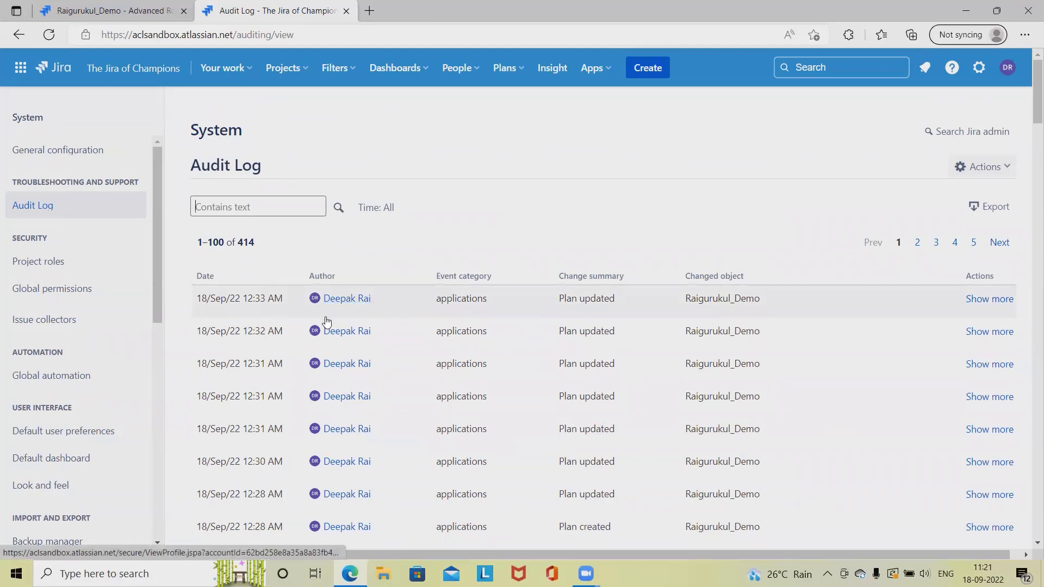
- Examine the author, event category and change summary of older audit log entries
{"action": "scroll", "coordinate": [525, 380], "scroll_direction": "down", "scroll_amount": 4}
{"action": "scroll", "coordinate": [374, 293], "scroll_direction": "up", "scroll_amount": 4}
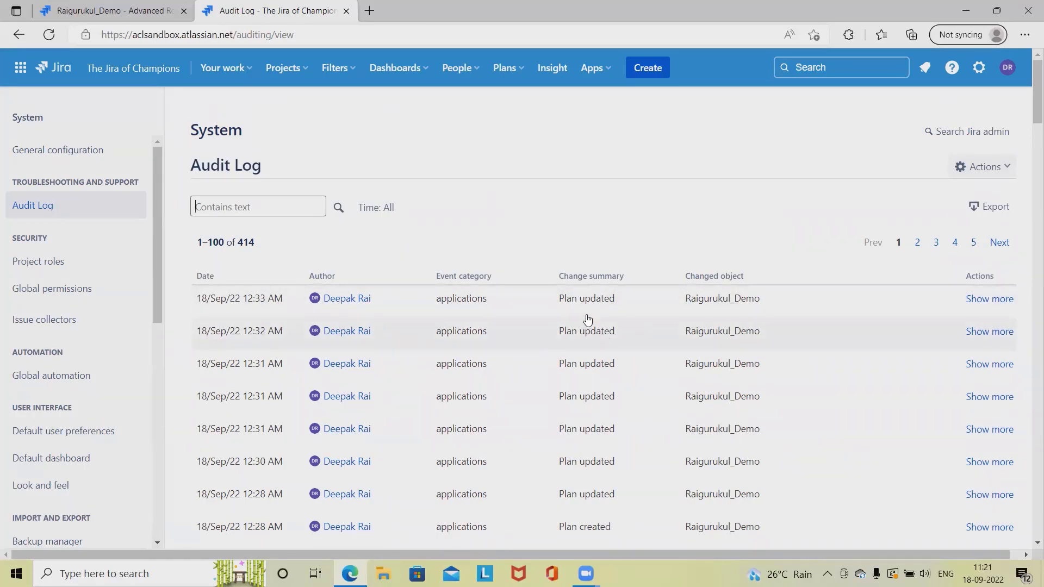
{"action": "scroll", "coordinate": [606, 408], "scroll_direction": "down", "scroll_amount": 10}
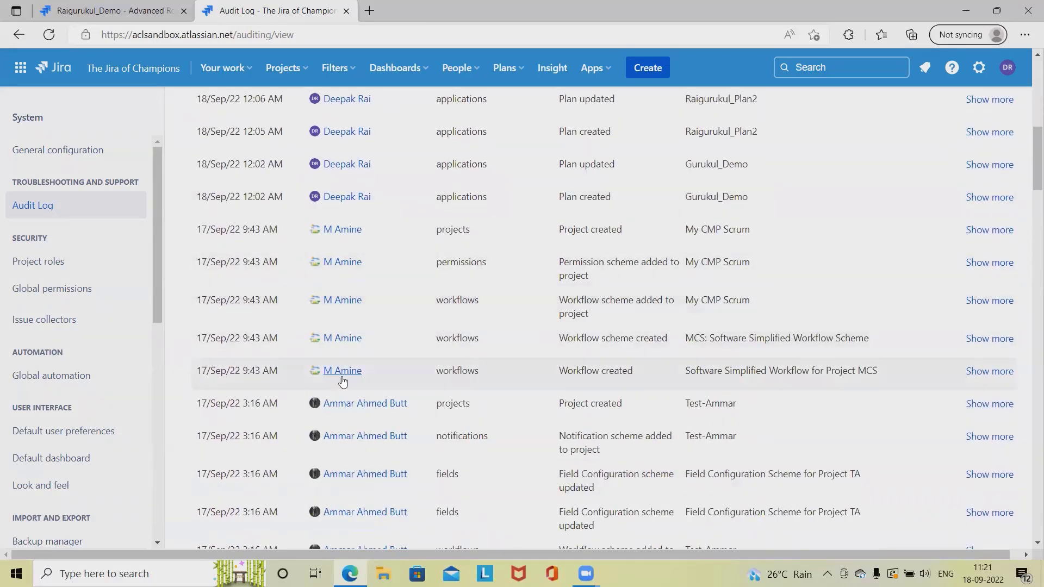
{"action": "scroll", "coordinate": [353, 373], "scroll_direction": "down", "scroll_amount": 3}
{"action": "scroll", "coordinate": [836, 465], "scroll_direction": "up", "scroll_amount": 15}
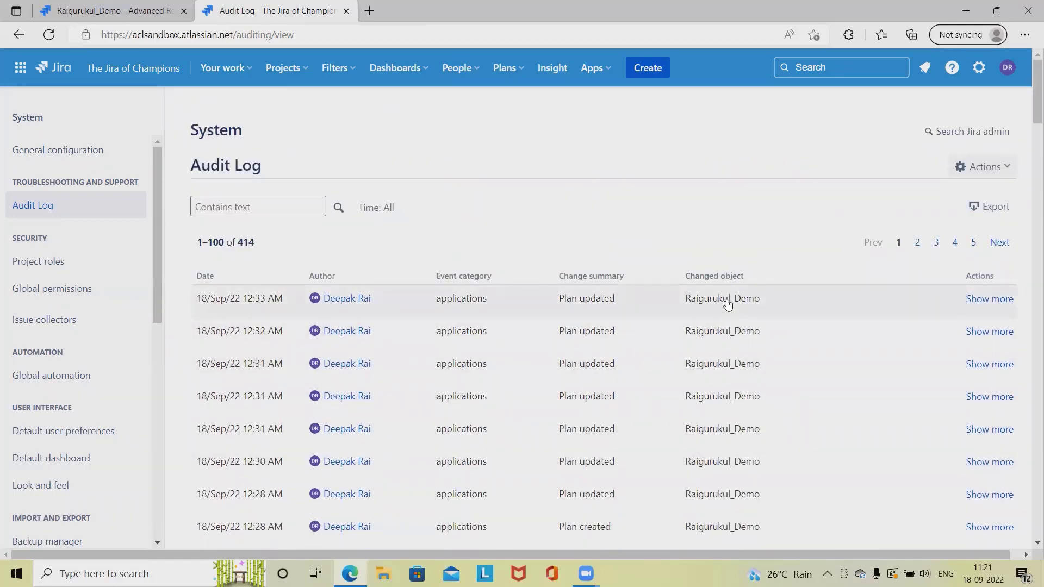
- Expand the newest Raigurukul_Demo plan update entry and examine its operation details, including the IP address
{"action": "left_click", "coordinate": [995, 303]}
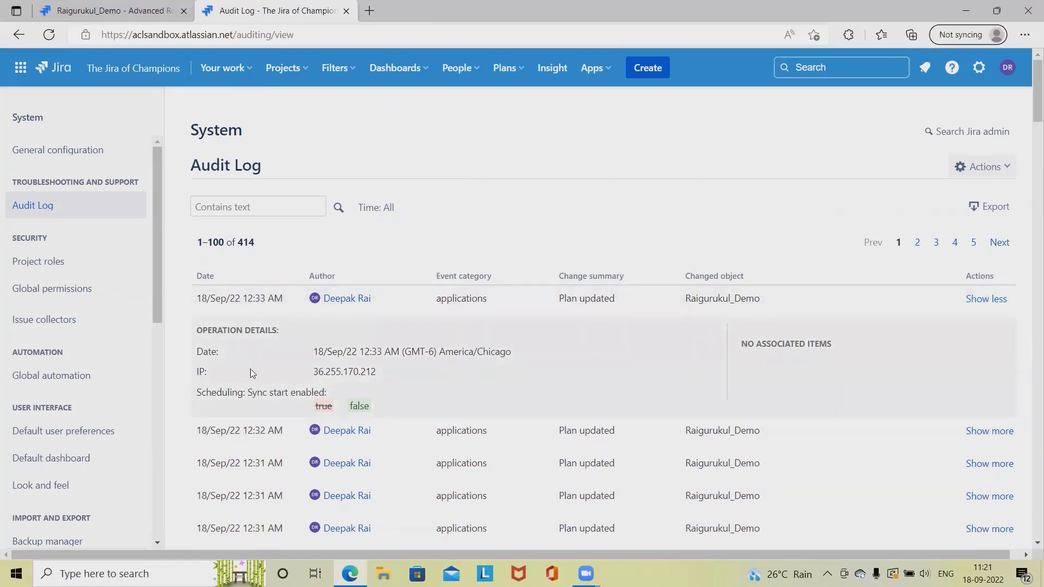
{"action": "double_click", "coordinate": [362, 372]}
{"action": "scroll", "coordinate": [400, 393], "scroll_direction": "down", "scroll_amount": 6}
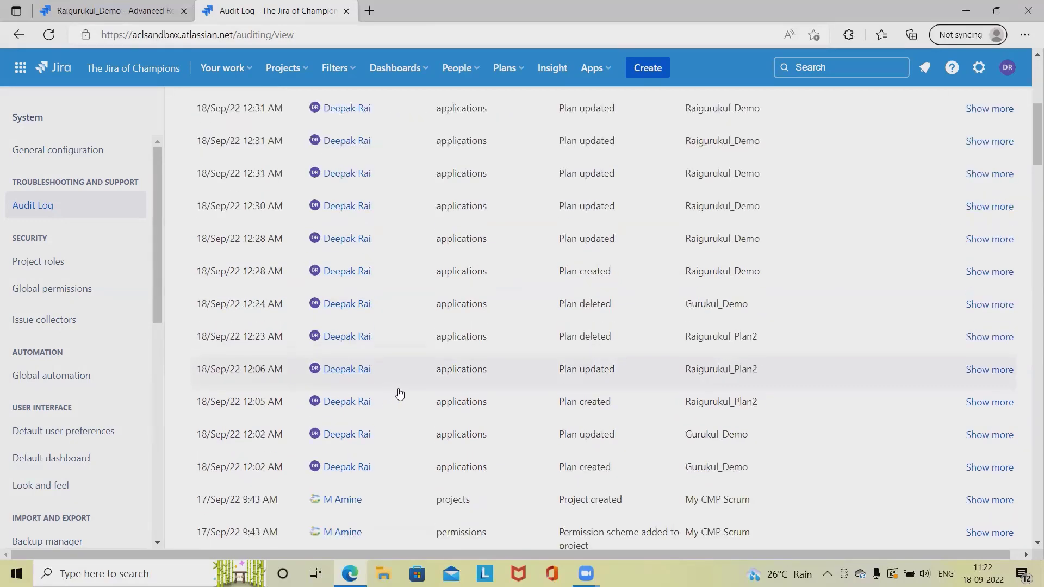
- Look through pages 2 and 5 of the audit log, including the oldest entries, and return to page 1
{"action": "scroll", "coordinate": [400, 393], "scroll_direction": "up", "scroll_amount": 6}
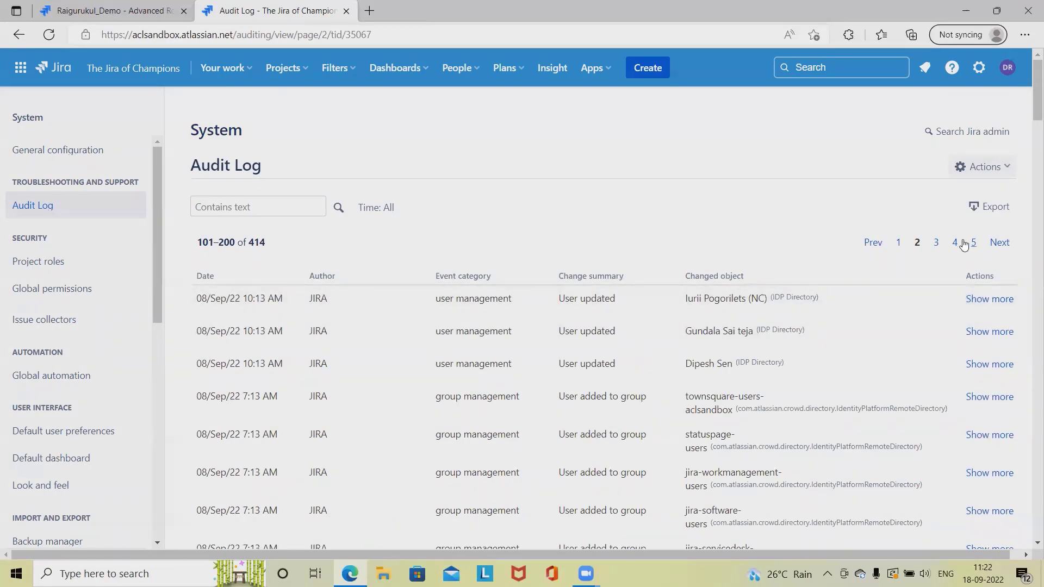
{"action": "left_click", "coordinate": [961, 243]}
{"action": "left_click", "coordinate": [974, 243]}
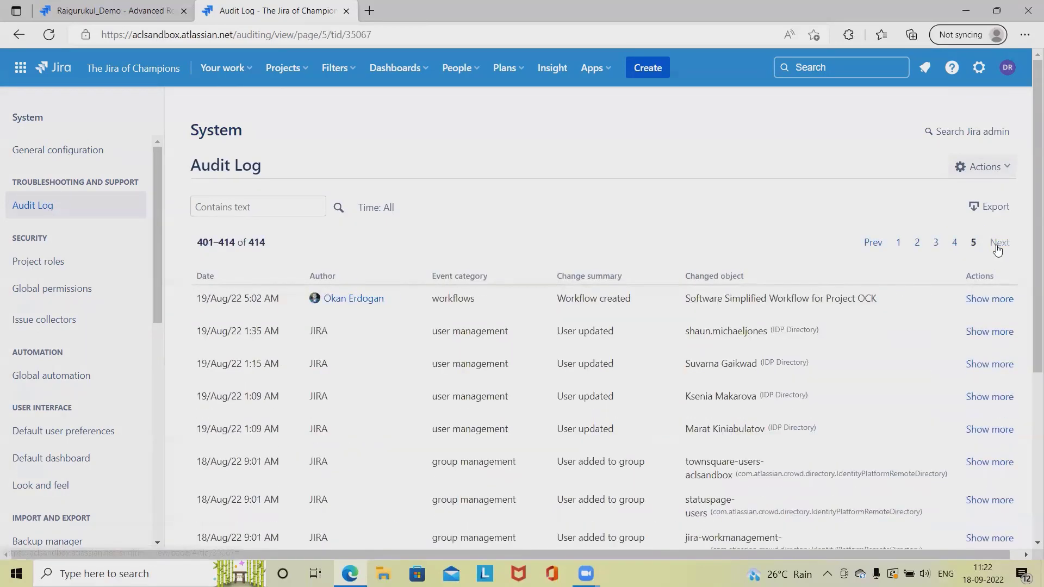
{"action": "scroll", "coordinate": [656, 378], "scroll_direction": "down", "scroll_amount": 5}
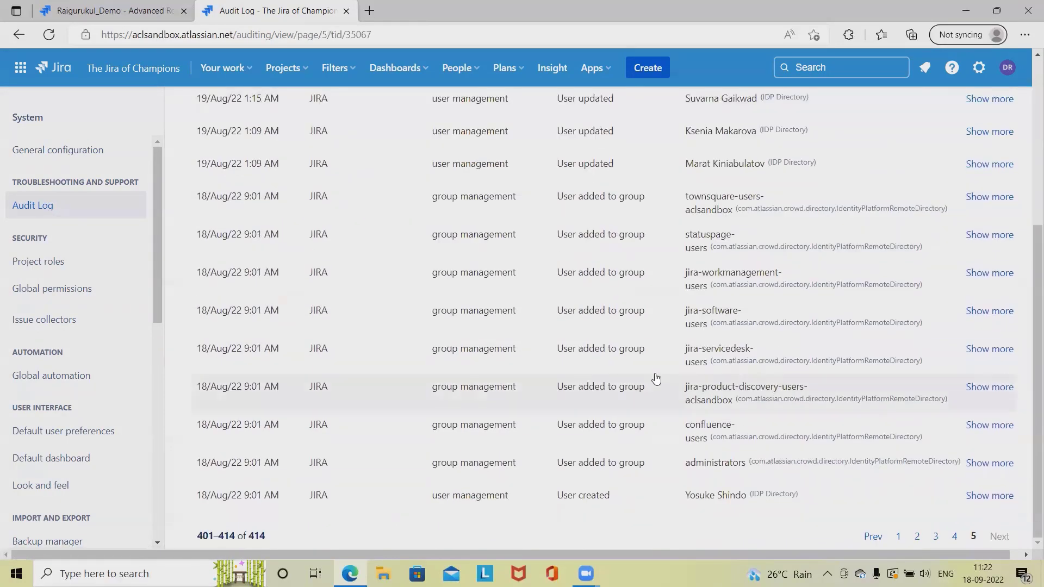
{"action": "scroll", "coordinate": [857, 447], "scroll_direction": "up", "scroll_amount": 5}
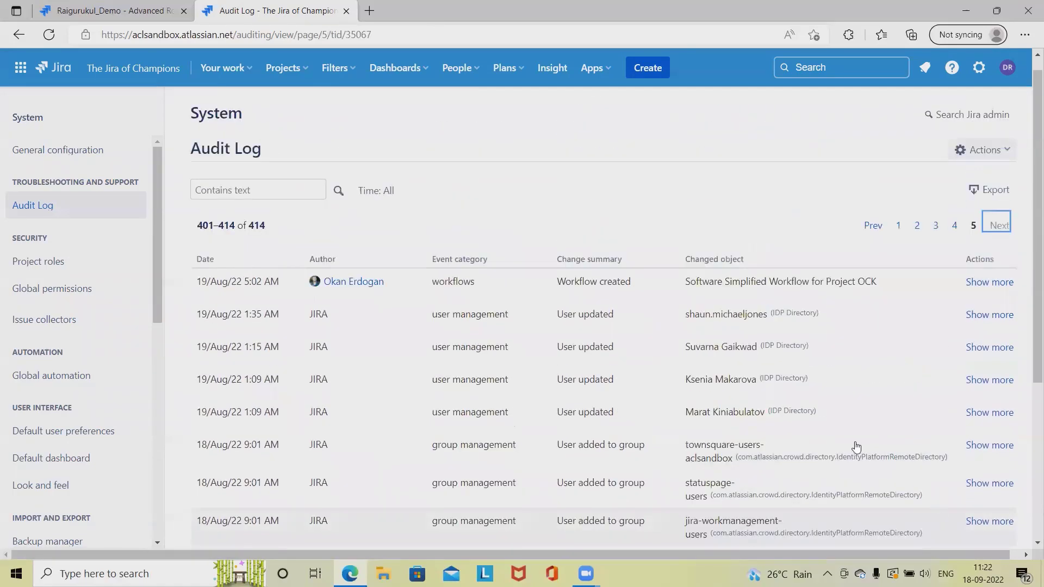
{"action": "left_click", "coordinate": [898, 242]}
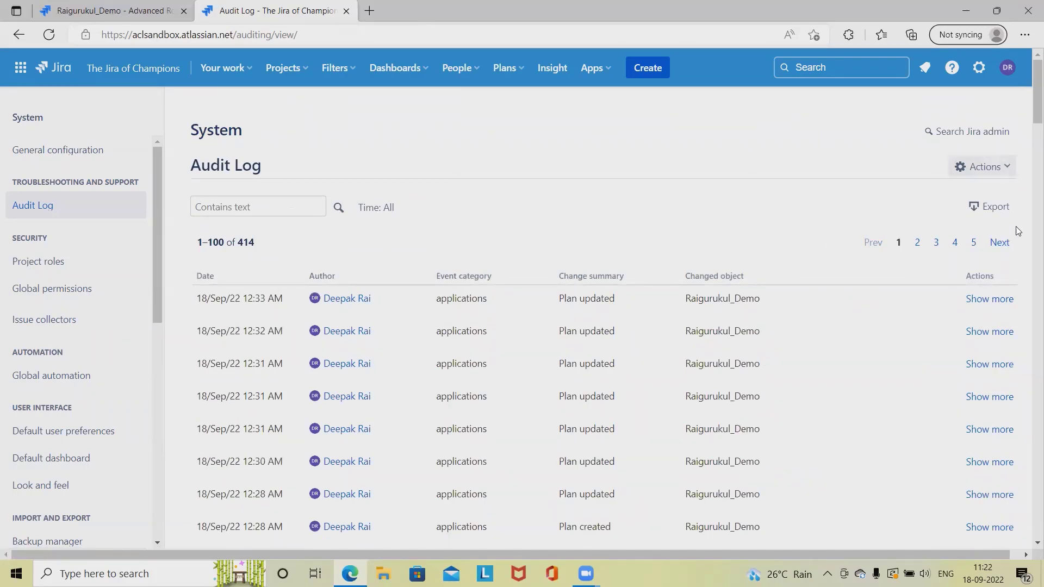
- Open the audit log settings, review the available retention period options, and close the settings without saving
{"action": "left_click", "coordinate": [1001, 169]}
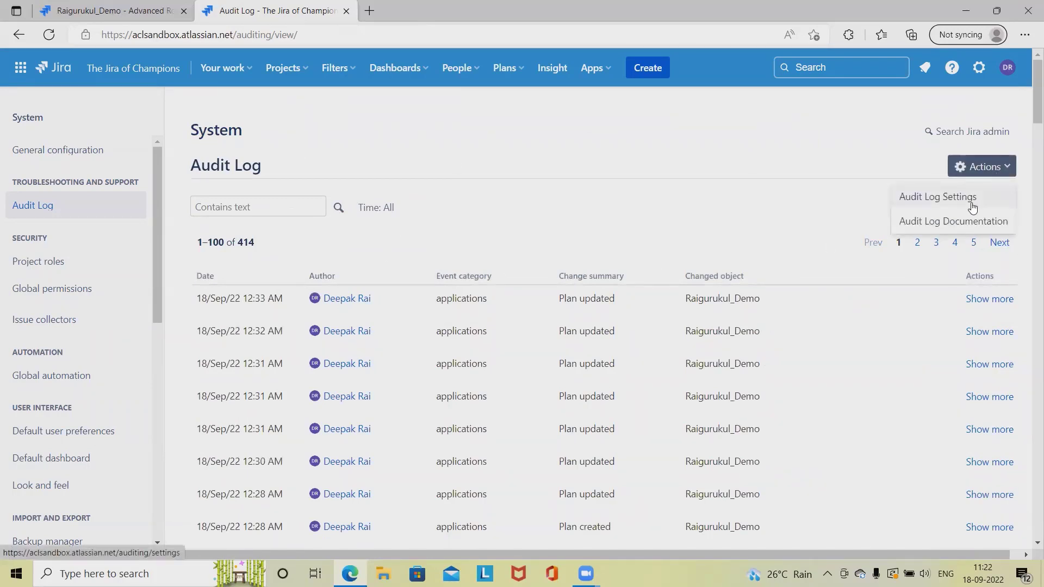
{"action": "left_click", "coordinate": [972, 204]}
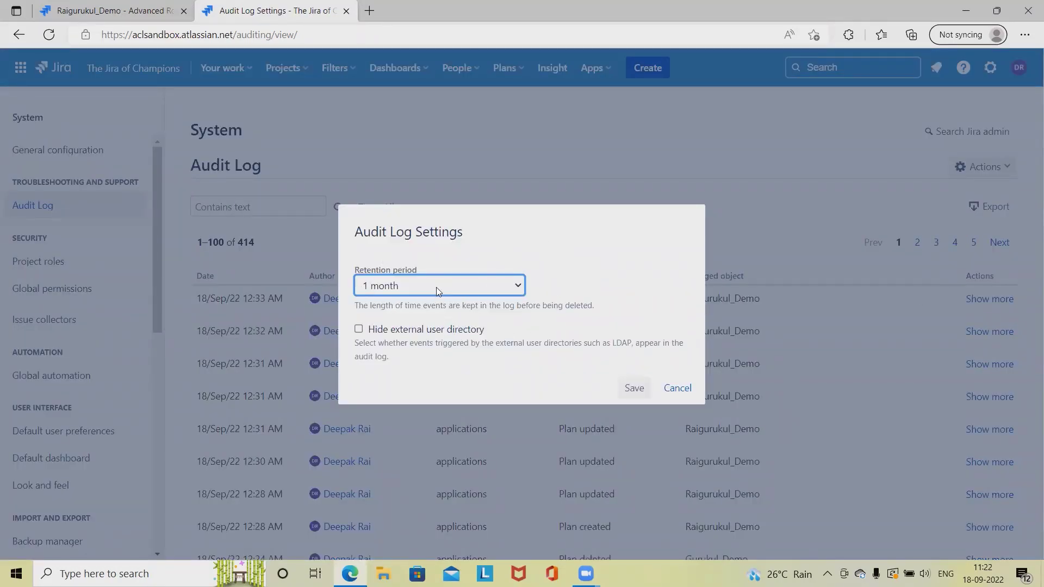
{"action": "left_click", "coordinate": [517, 289]}
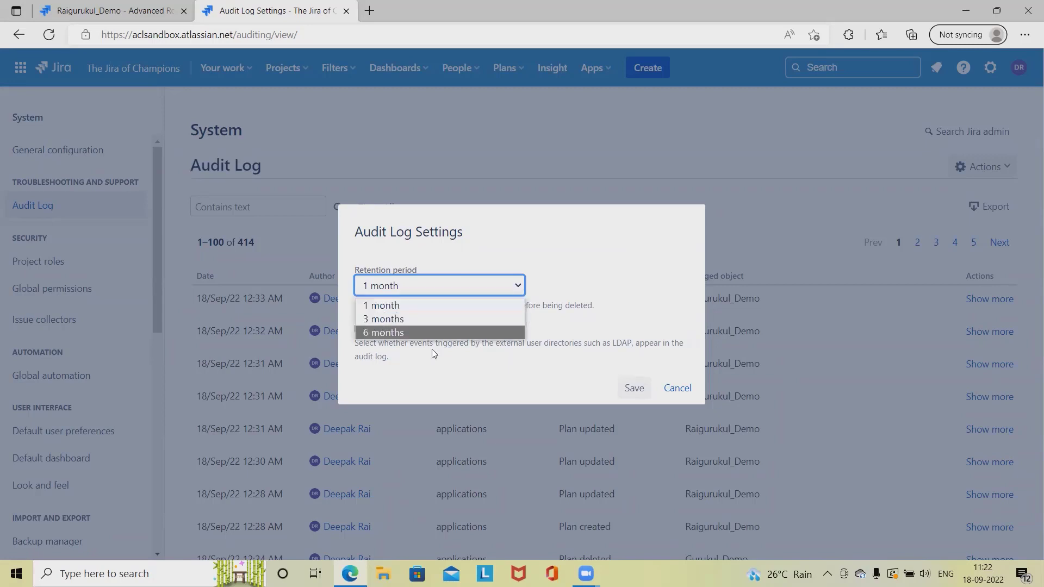
{"action": "left_click", "coordinate": [445, 367]}
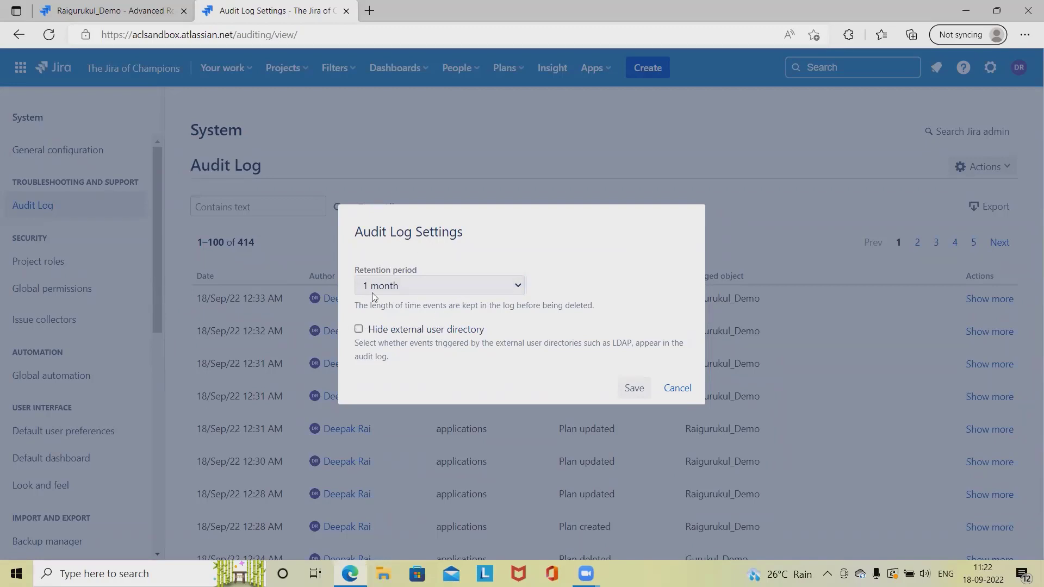
{"action": "left_click", "coordinate": [679, 389]}
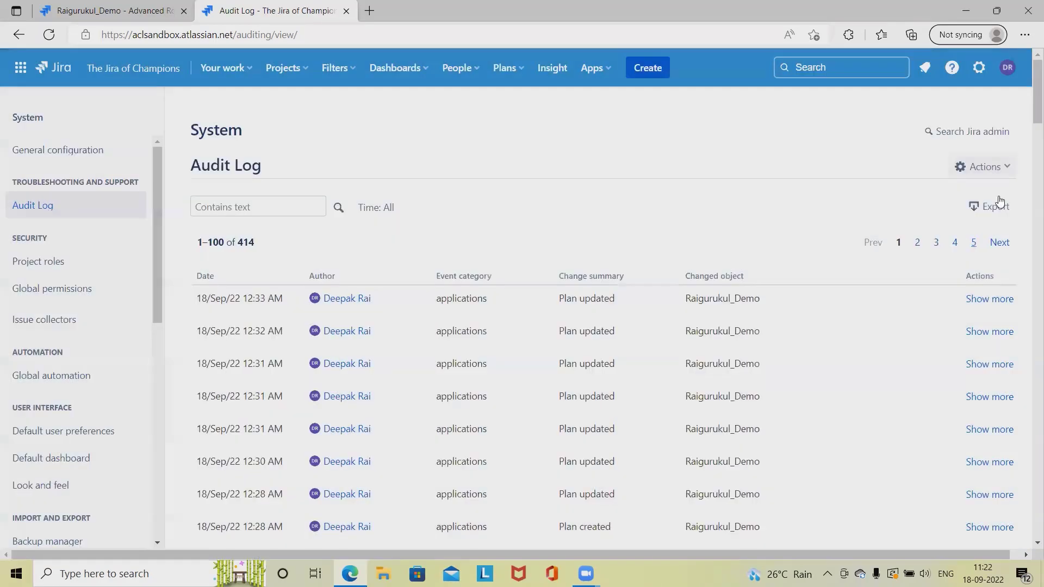
- Open the Audit Log documentation and skim its overview and the table of captured event categories
{"action": "left_click", "coordinate": [1000, 167]}
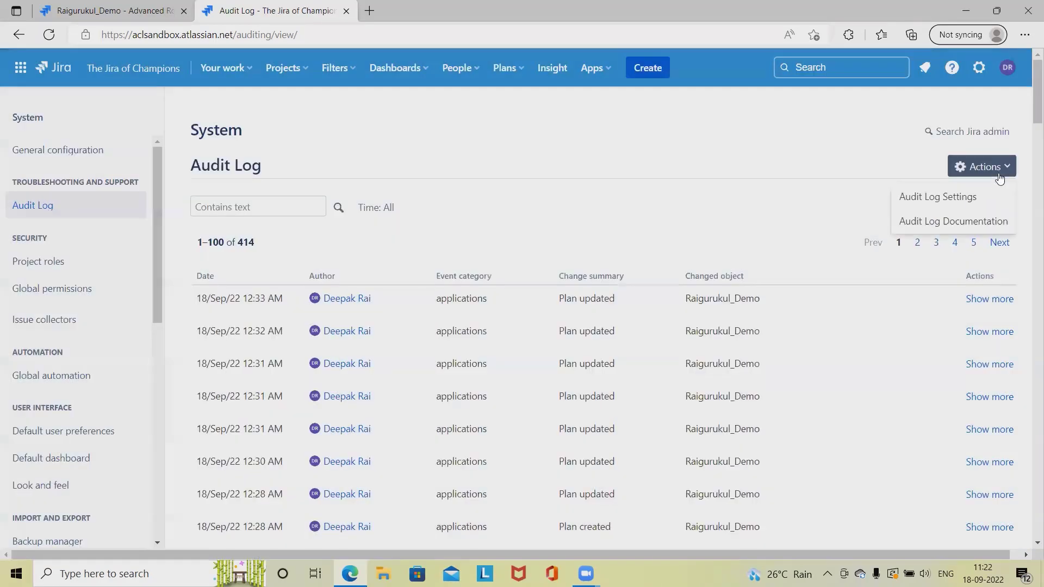
{"action": "left_click", "coordinate": [963, 220]}
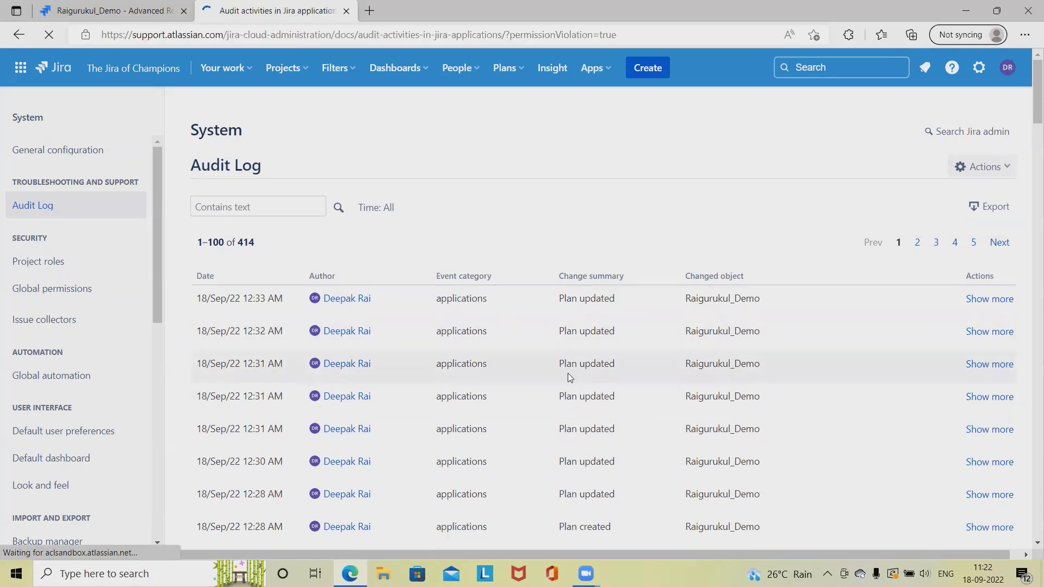
{"action": "scroll", "coordinate": [215, 279], "scroll_direction": "down", "scroll_amount": 8}
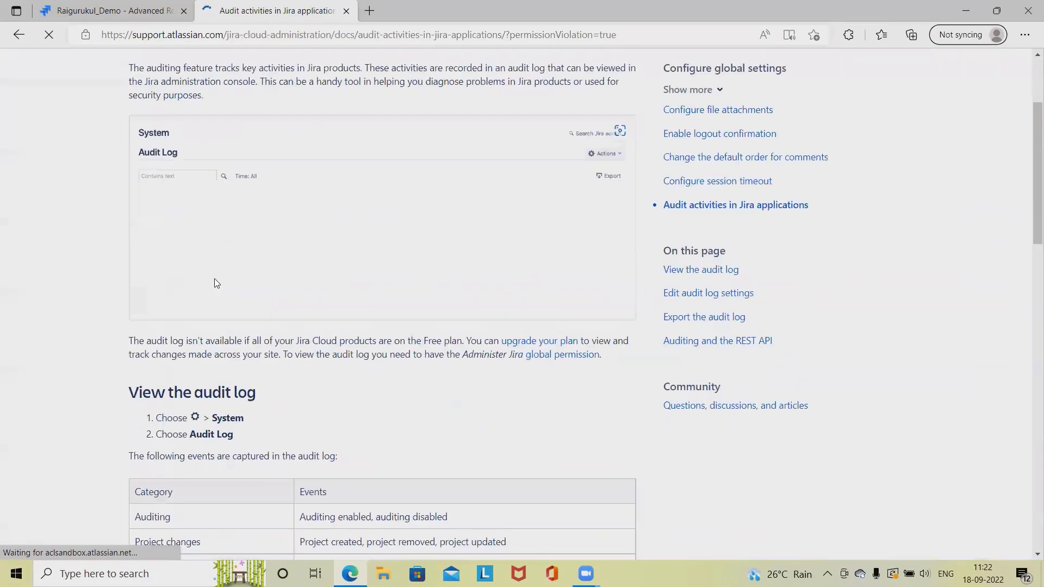
{"action": "scroll", "coordinate": [344, 356], "scroll_direction": "down", "scroll_amount": 1}
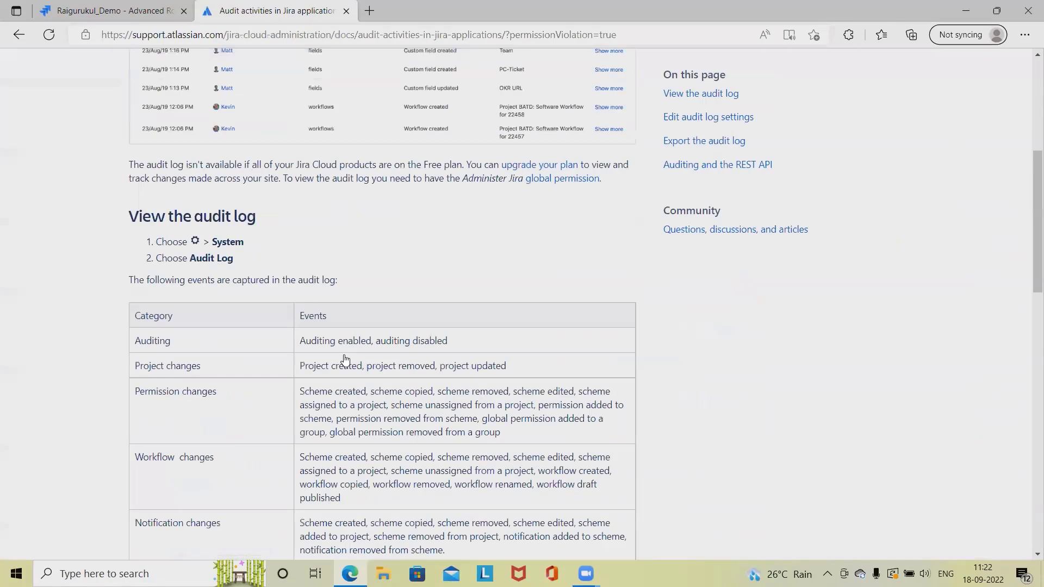
{"action": "scroll", "coordinate": [345, 359], "scroll_direction": "up", "scroll_amount": 6}
{"action": "scroll", "coordinate": [418, 404], "scroll_direction": "down", "scroll_amount": 2}
{"action": "scroll", "coordinate": [313, 269], "scroll_direction": "up", "scroll_amount": 2}
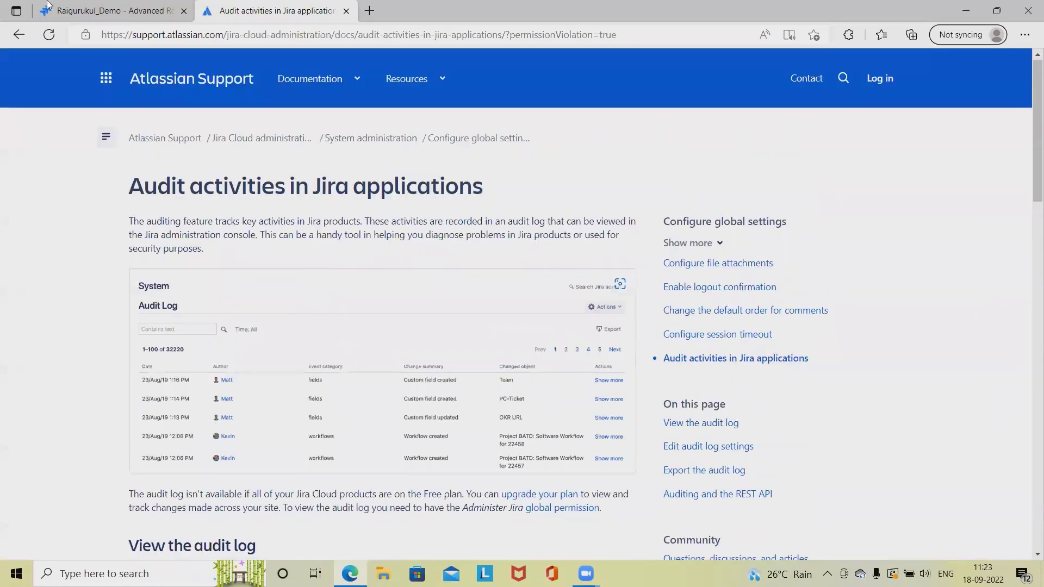
- Switch to the Raigurukul_Demo plan's browser tab, open the Audit Log from Jira's system settings there, and reload it
{"action": "left_click", "coordinate": [111, 10]}
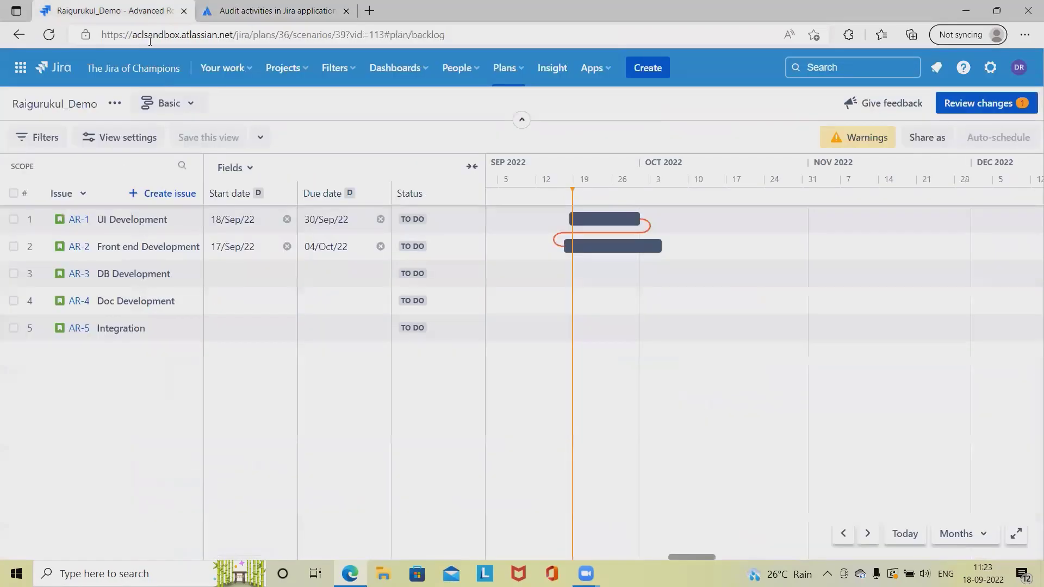
{"action": "left_click", "coordinate": [991, 67]}
{"action": "left_click", "coordinate": [764, 175]}
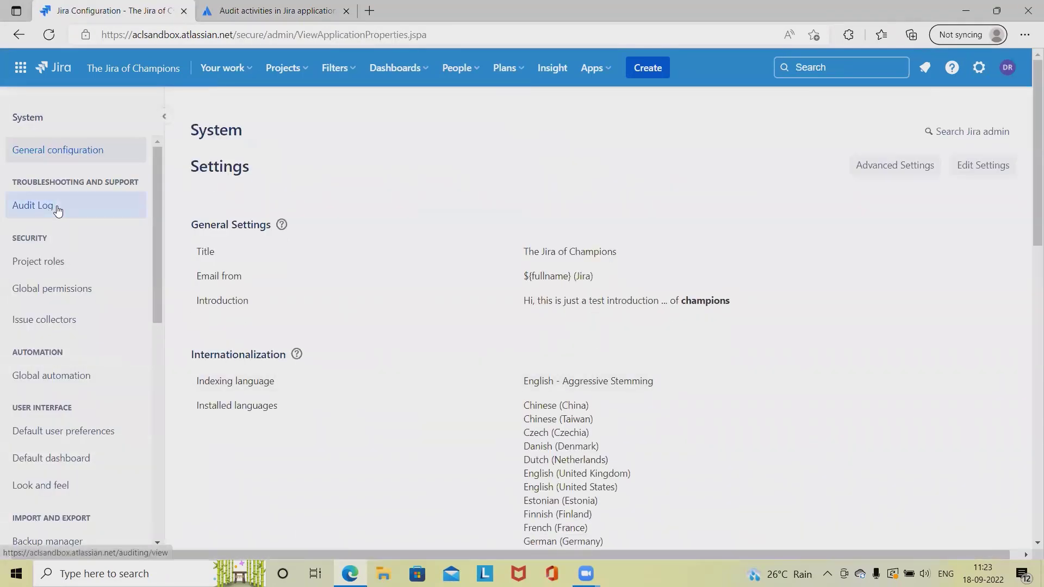
{"action": "left_click", "coordinate": [56, 206]}
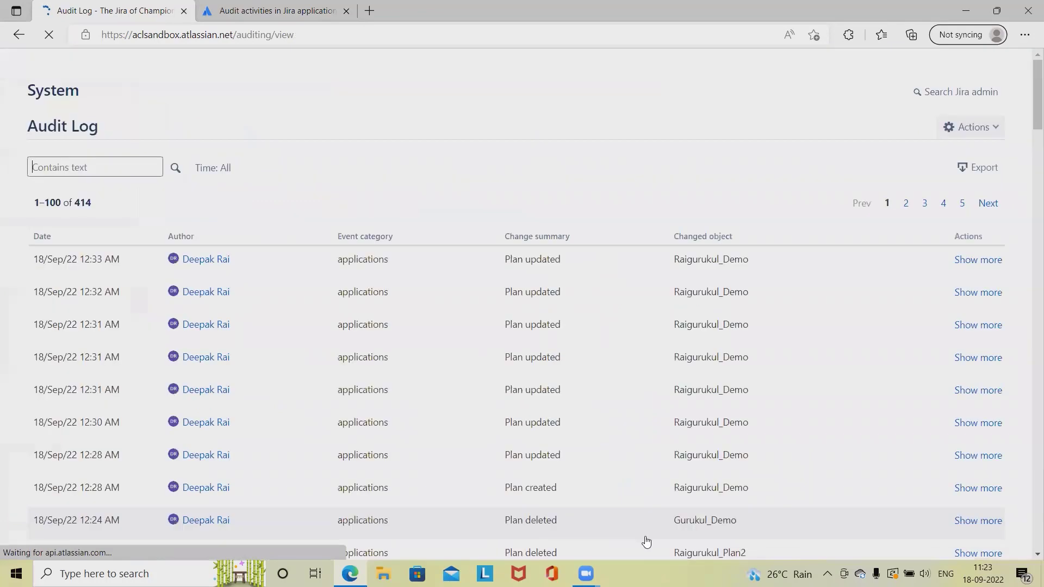
{"action": "scroll", "coordinate": [330, 332], "scroll_direction": "down", "scroll_amount": 1}
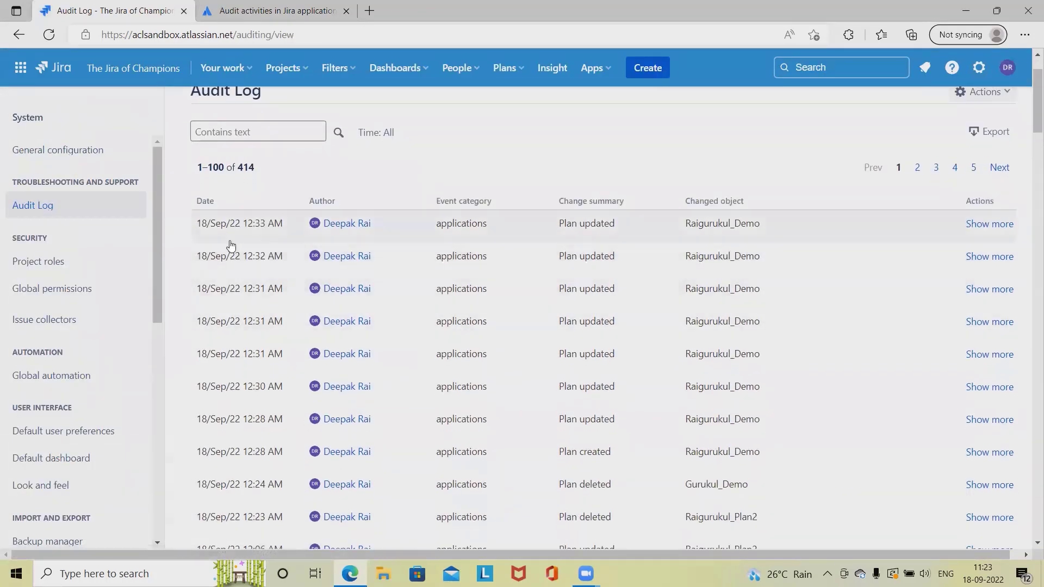
{"action": "scroll", "coordinate": [247, 275], "scroll_direction": "up", "scroll_amount": 1}
{"action": "left_click", "coordinate": [49, 36]}
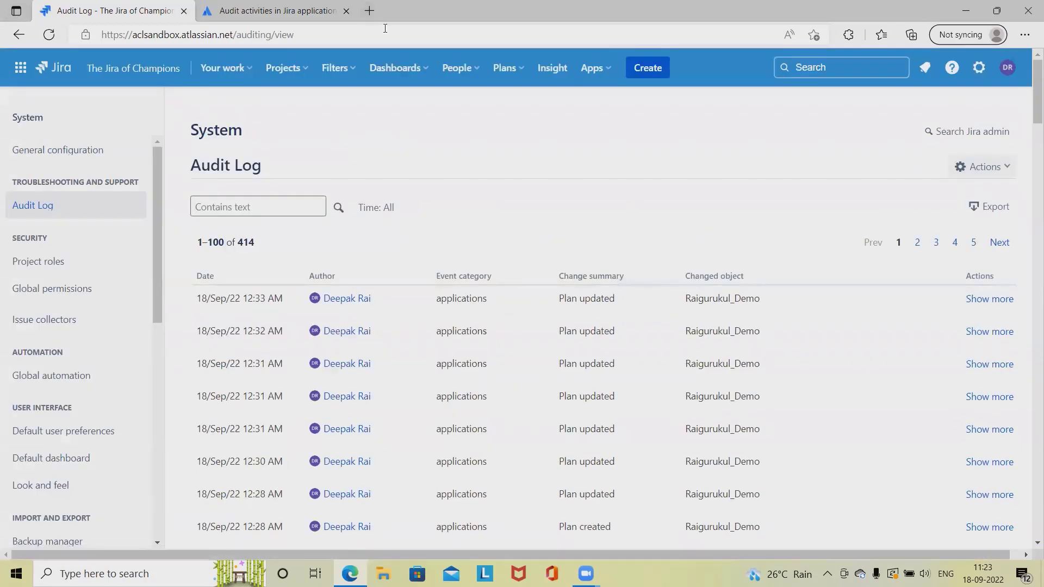
- Review the audit log documentation page through its captured events table, export and REST API sections
{"action": "key", "text": "ctrl+Tab"}
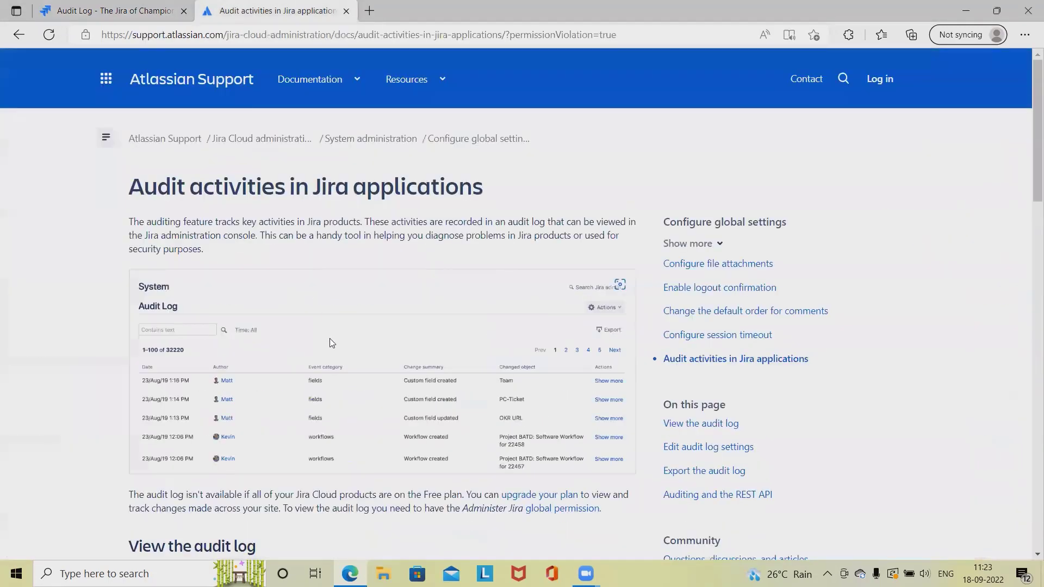
{"action": "scroll", "coordinate": [284, 323], "scroll_direction": "down", "scroll_amount": 8}
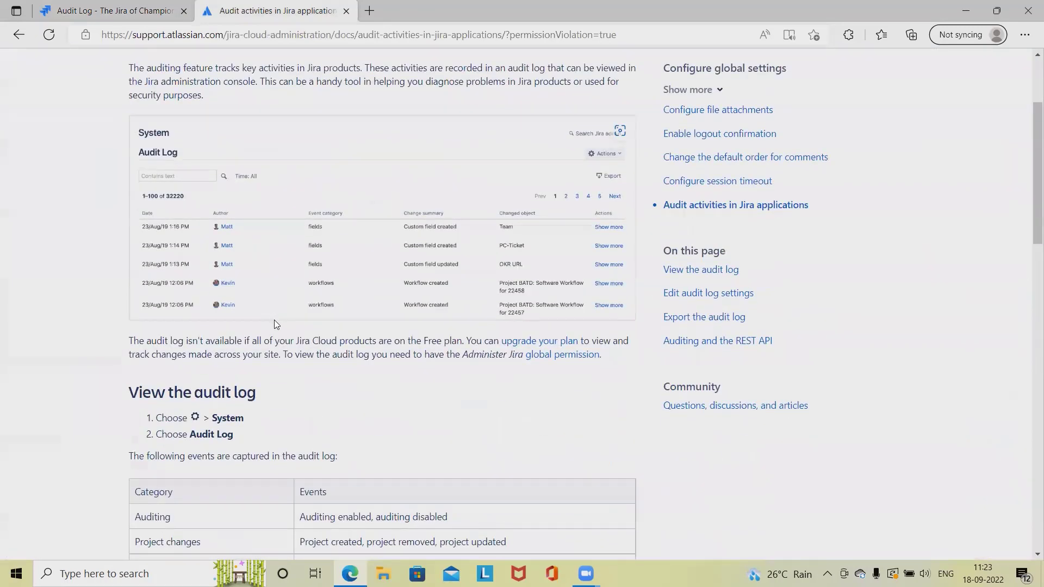
{"action": "scroll", "coordinate": [305, 298], "scroll_direction": "down", "scroll_amount": 7}
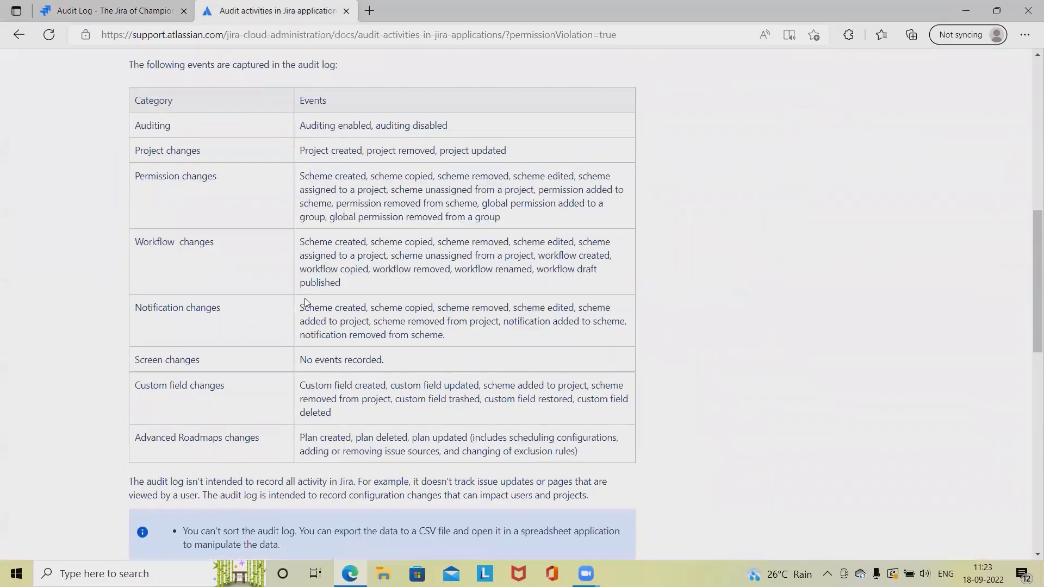
{"action": "scroll", "coordinate": [305, 309], "scroll_direction": "down", "scroll_amount": 6}
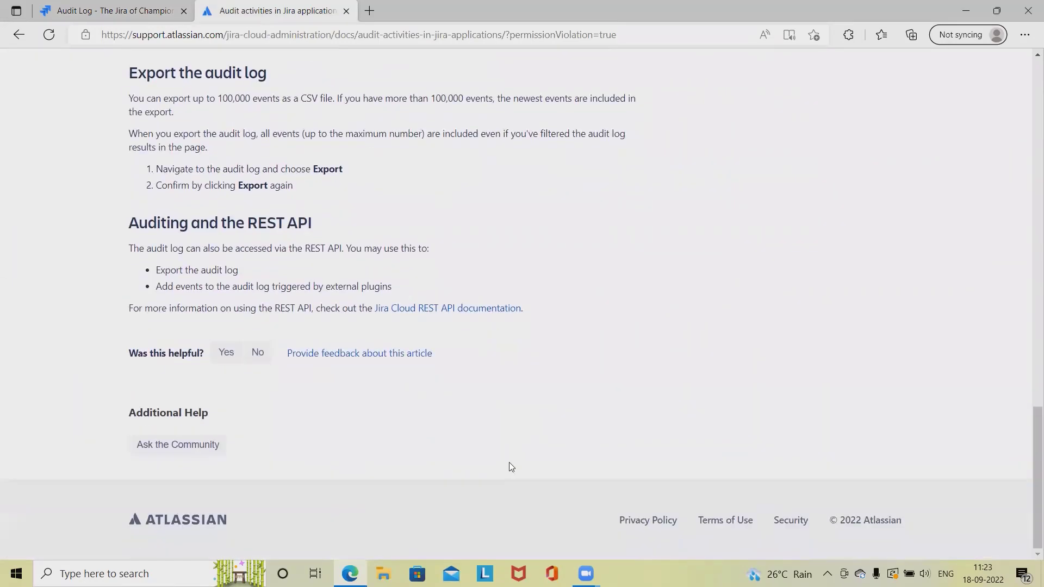
{"action": "scroll", "coordinate": [509, 462], "scroll_direction": "up", "scroll_amount": 10}
{"action": "scroll", "coordinate": [512, 459], "scroll_direction": "up", "scroll_amount": 15}
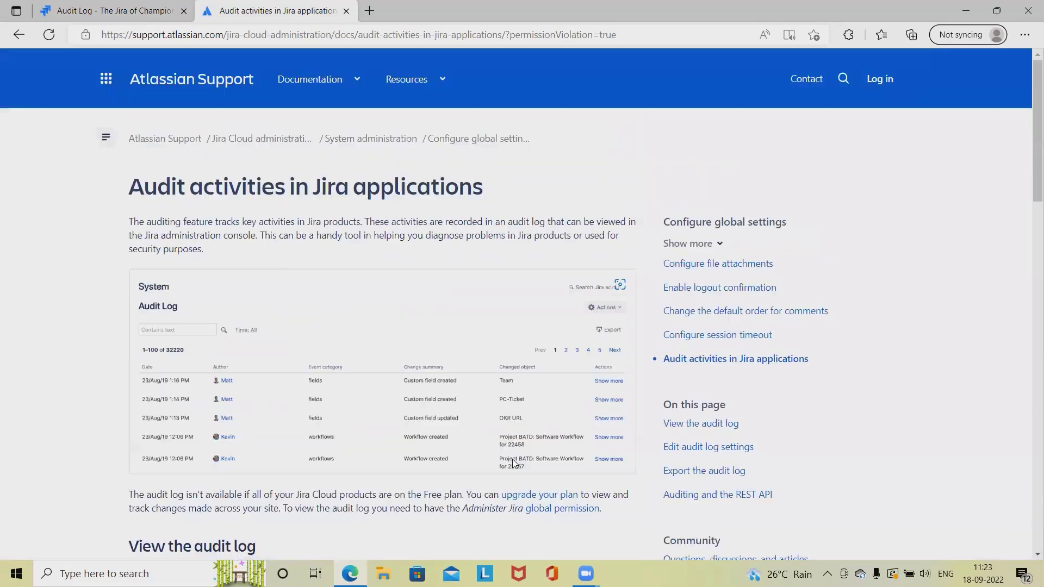
- Return to Jira's Audit Log, reload it and check the entries dated 17 and 18 September 2022
{"action": "left_click", "coordinate": [125, 11]}
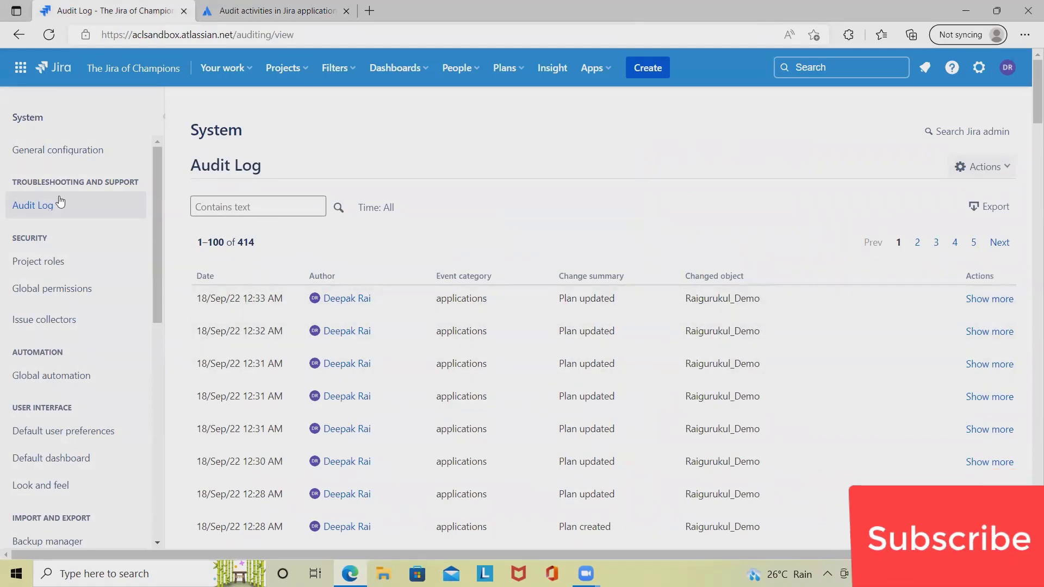
{"action": "left_click", "coordinate": [54, 39]}
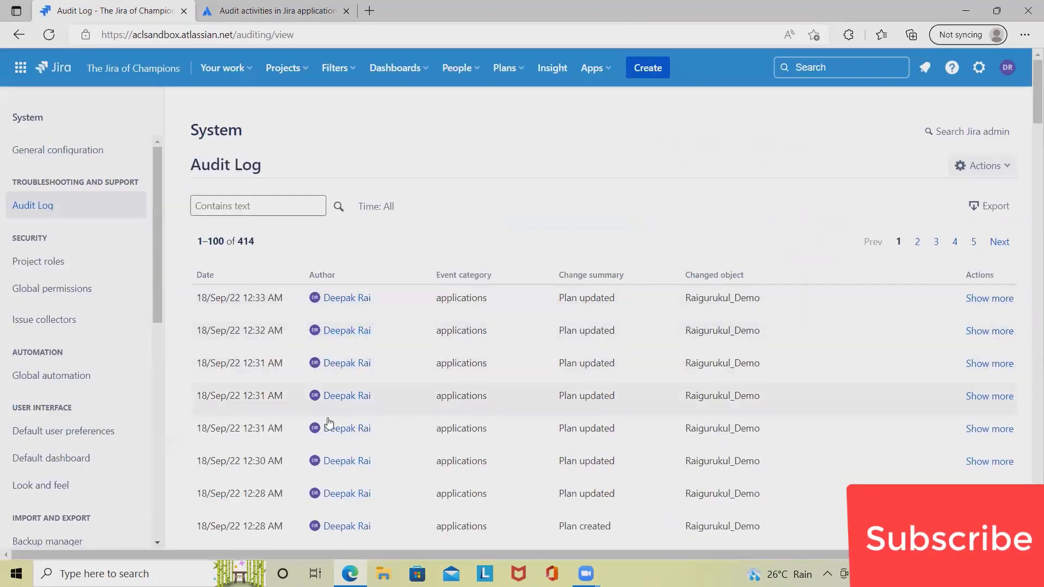
{"action": "scroll", "coordinate": [333, 366], "scroll_direction": "down", "scroll_amount": 5}
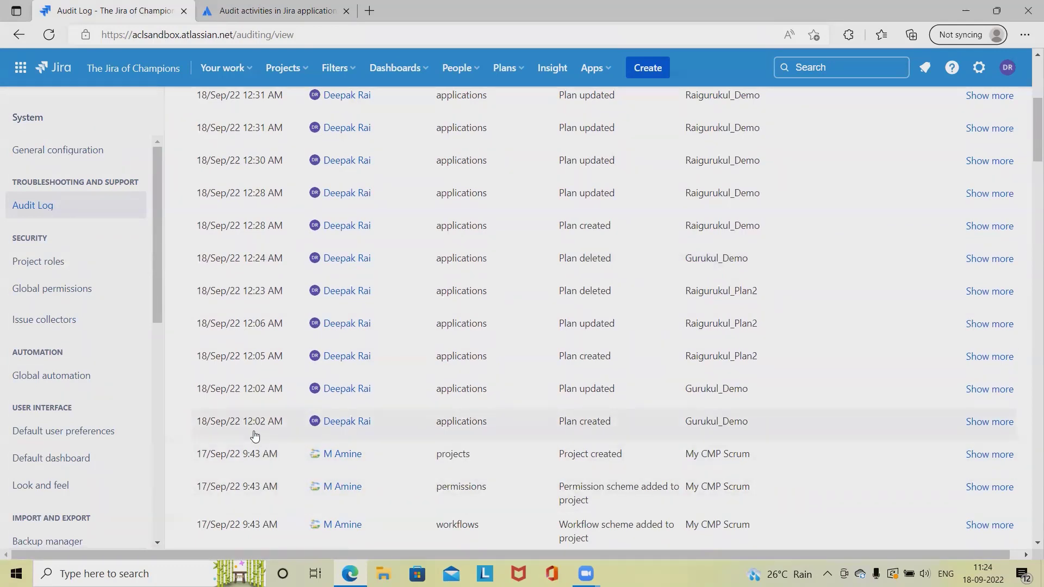
{"action": "scroll", "coordinate": [255, 436], "scroll_direction": "up", "scroll_amount": 5}
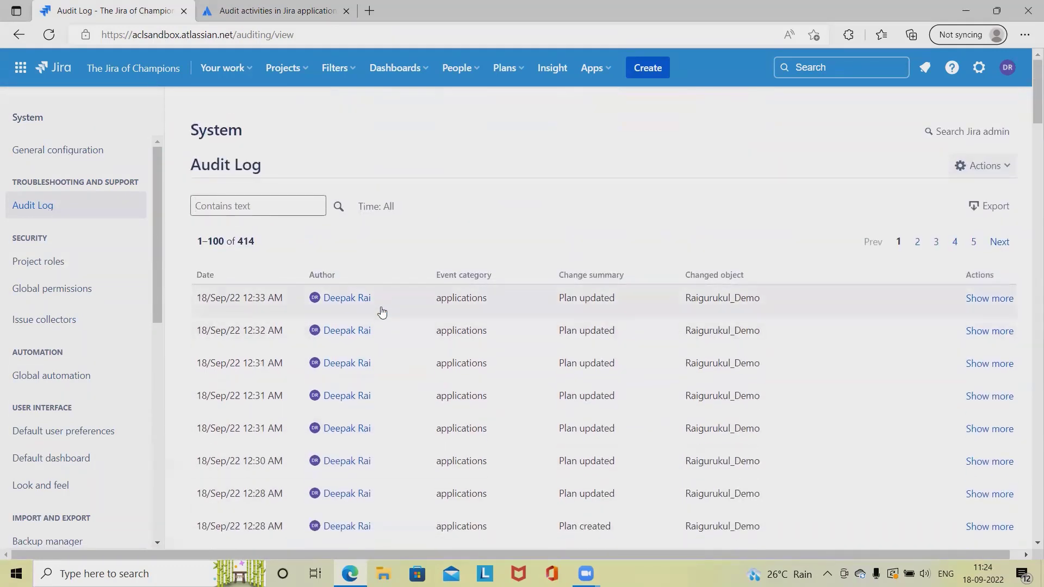
- Export all events of the audit log and open the downloaded Auditing Export 2022-09-18.zip to inspect its CSV file
{"action": "left_click", "coordinate": [993, 207]}
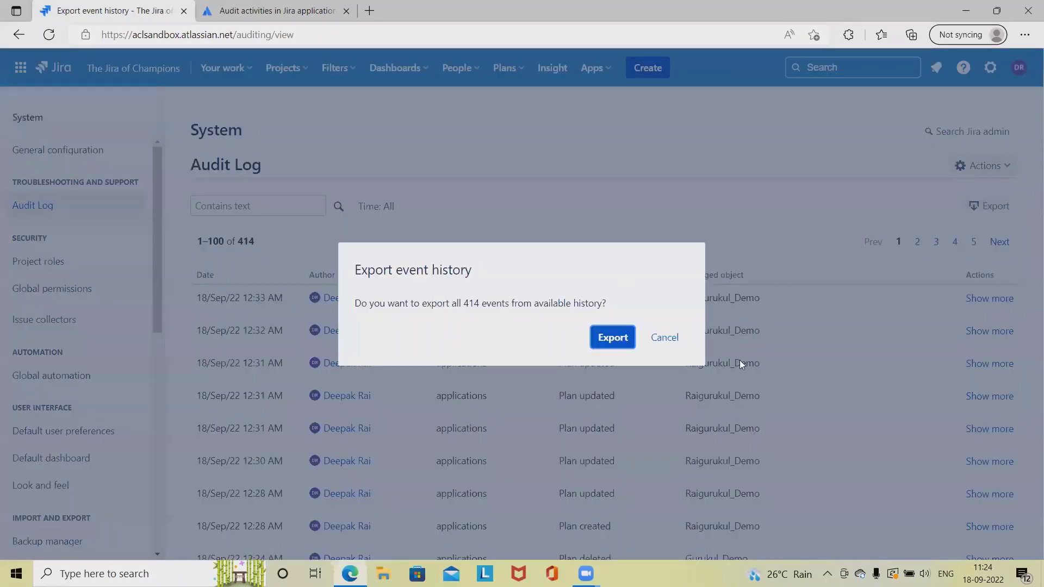
{"action": "left_click", "coordinate": [605, 338]}
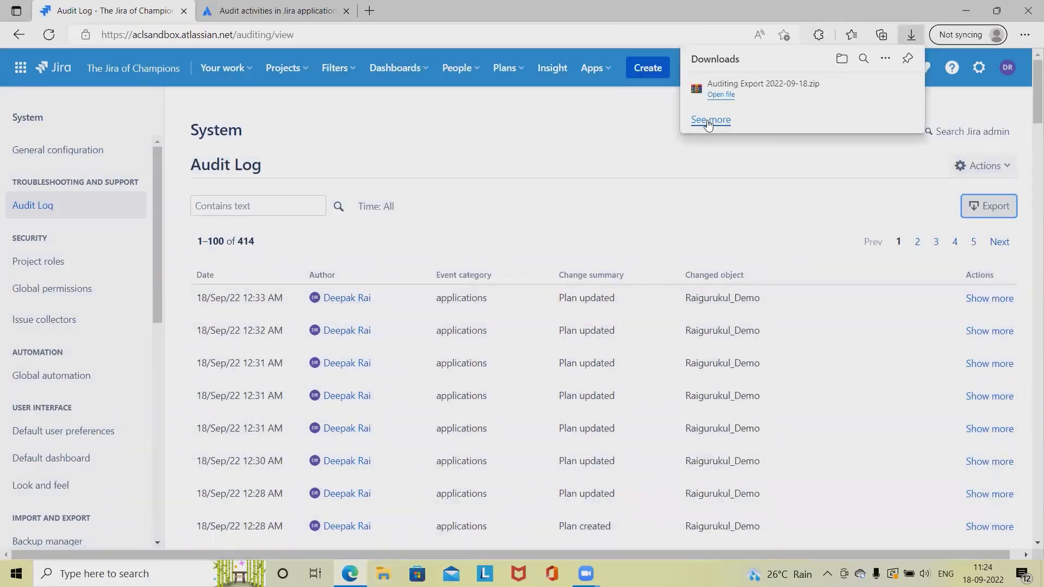
{"action": "left_click", "coordinate": [724, 96]}
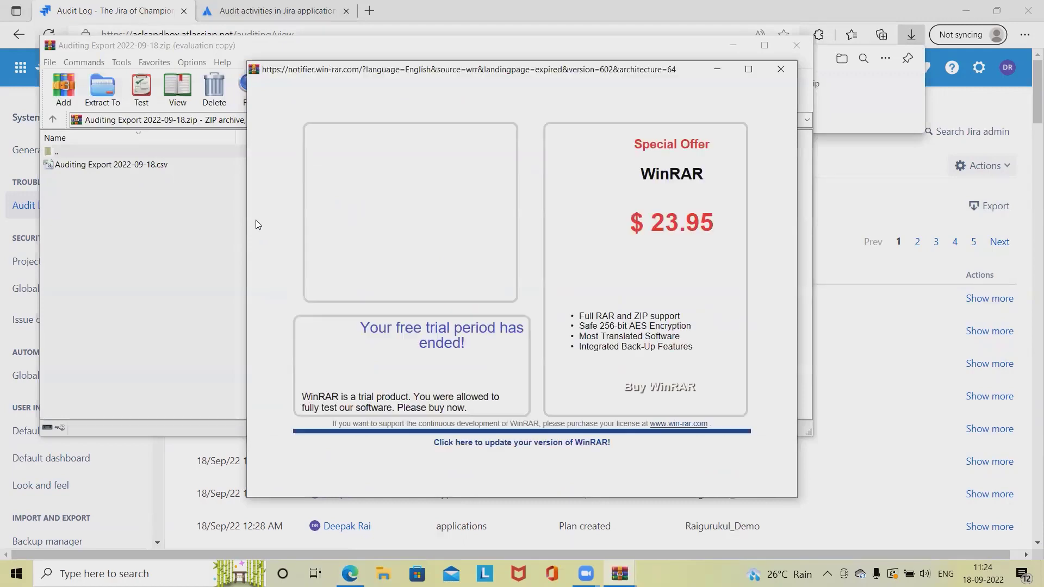
{"action": "left_click", "coordinate": [779, 70]}
{"action": "left_click", "coordinate": [166, 168]}
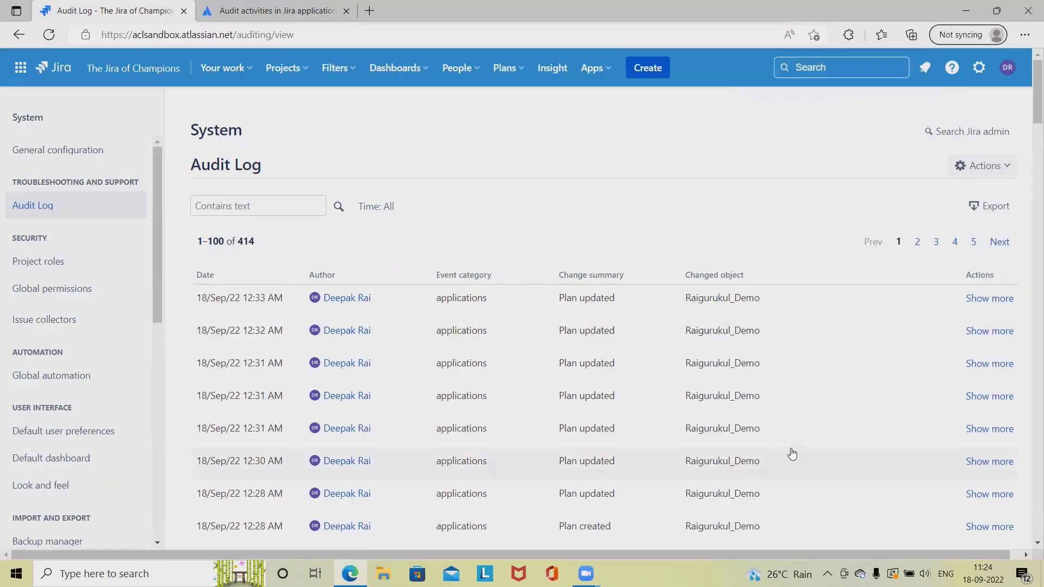
- Look through the older entries on the first page, expanding the operation details of a workflow creation from 15/Sep/22 10:37 AM
{"action": "scroll", "coordinate": [838, 456], "scroll_direction": "down", "scroll_amount": 15}
{"action": "scroll", "coordinate": [850, 459], "scroll_direction": "down", "scroll_amount": 10}
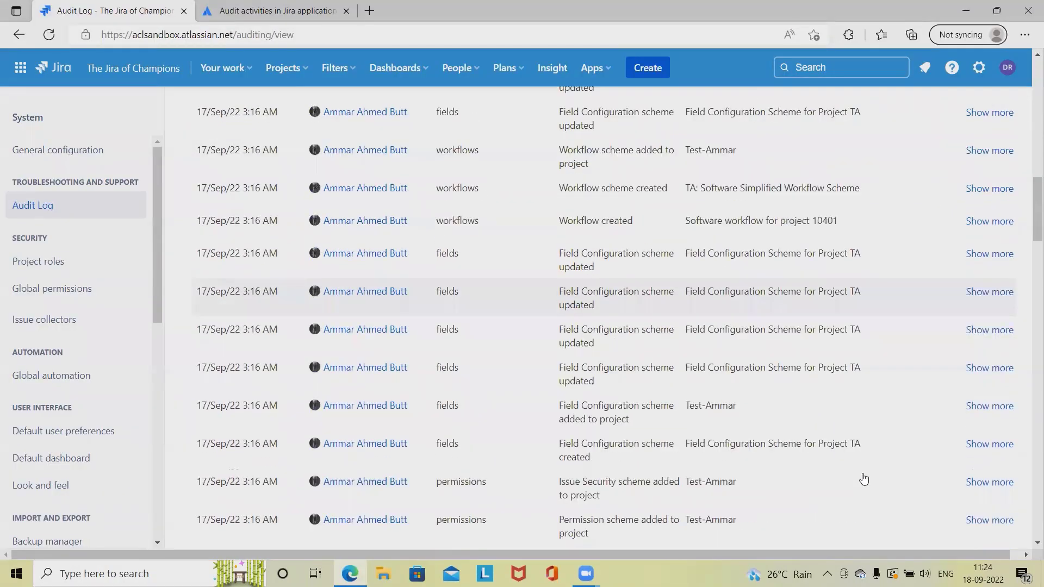
{"action": "left_click", "coordinate": [990, 341]}
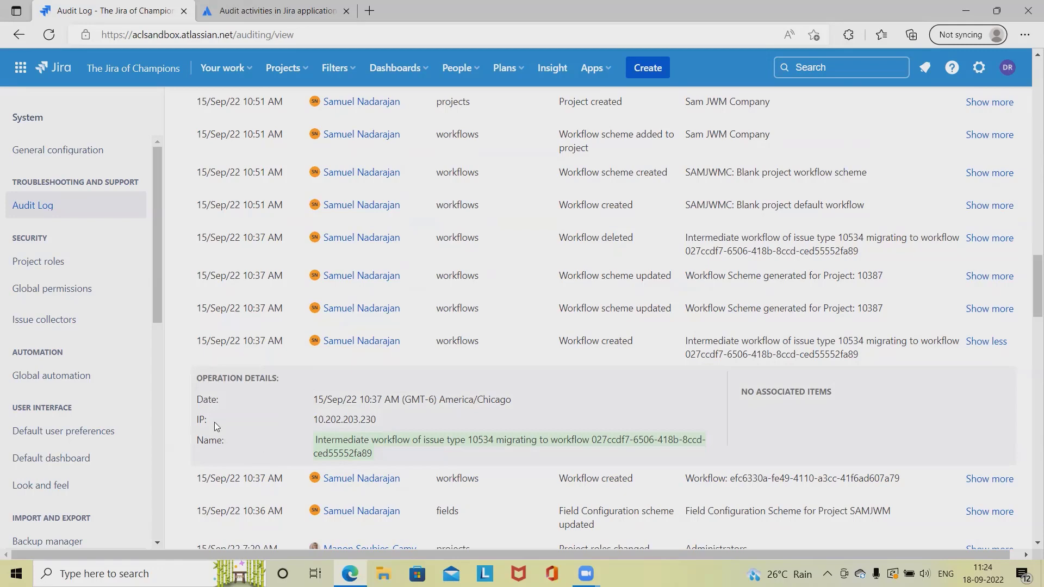
{"action": "scroll", "coordinate": [211, 401], "scroll_direction": "down", "scroll_amount": 5}
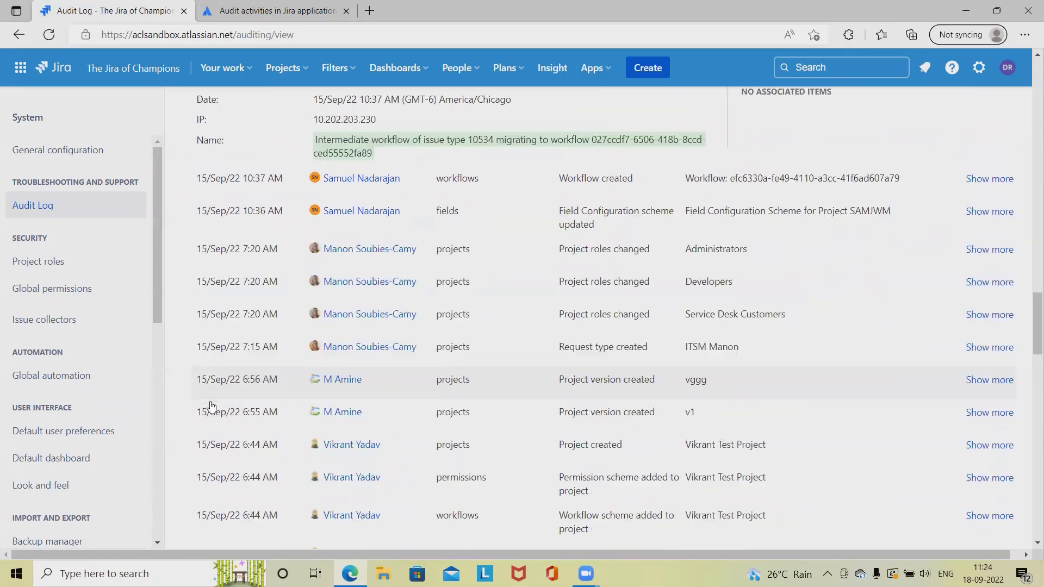
{"action": "scroll", "coordinate": [228, 395], "scroll_direction": "down", "scroll_amount": 3}
{"action": "scroll", "coordinate": [232, 392], "scroll_direction": "down", "scroll_amount": 10}
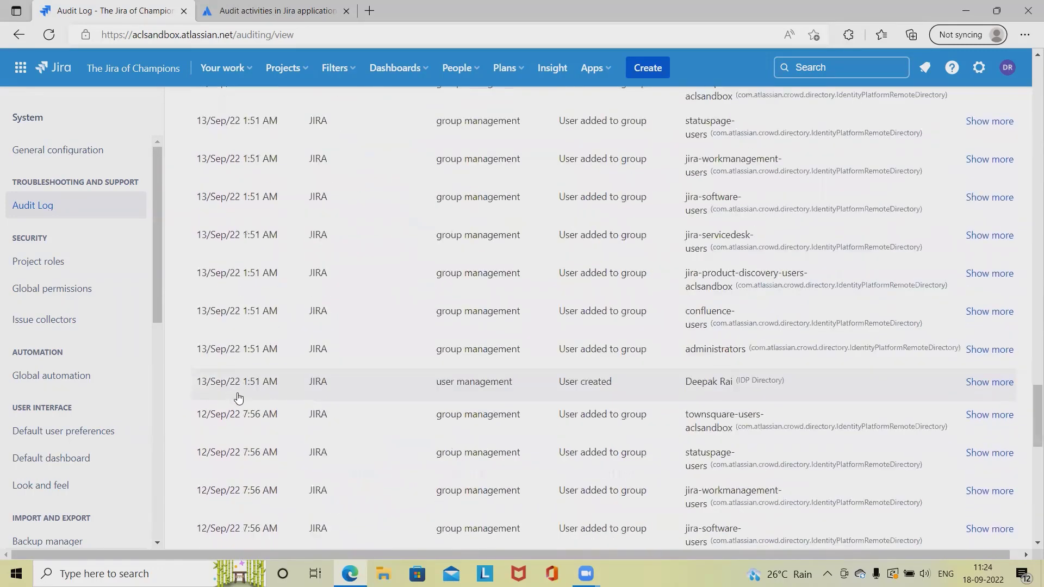
{"action": "scroll", "coordinate": [234, 396], "scroll_direction": "up", "scroll_amount": 8}
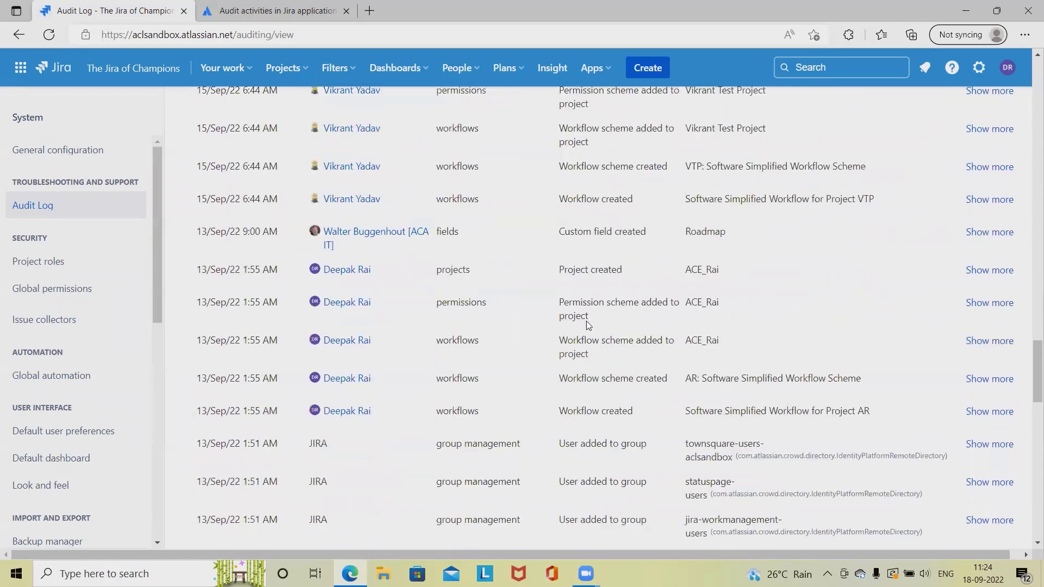
{"action": "scroll", "coordinate": [586, 325], "scroll_direction": "up", "scroll_amount": 20}
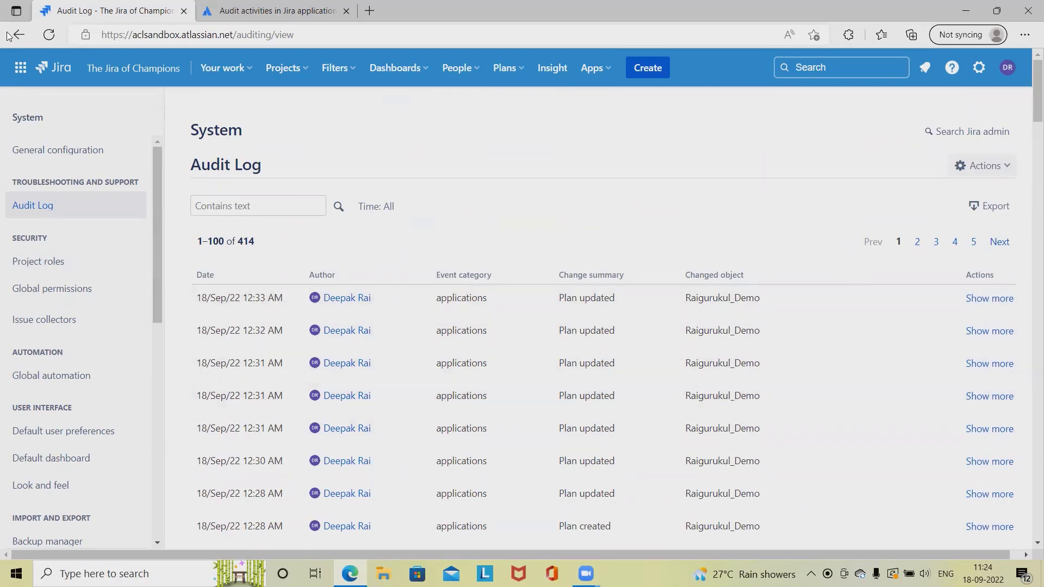
- Reload the Audit Log once more and check its most recent plan entries
{"action": "left_click", "coordinate": [55, 36]}
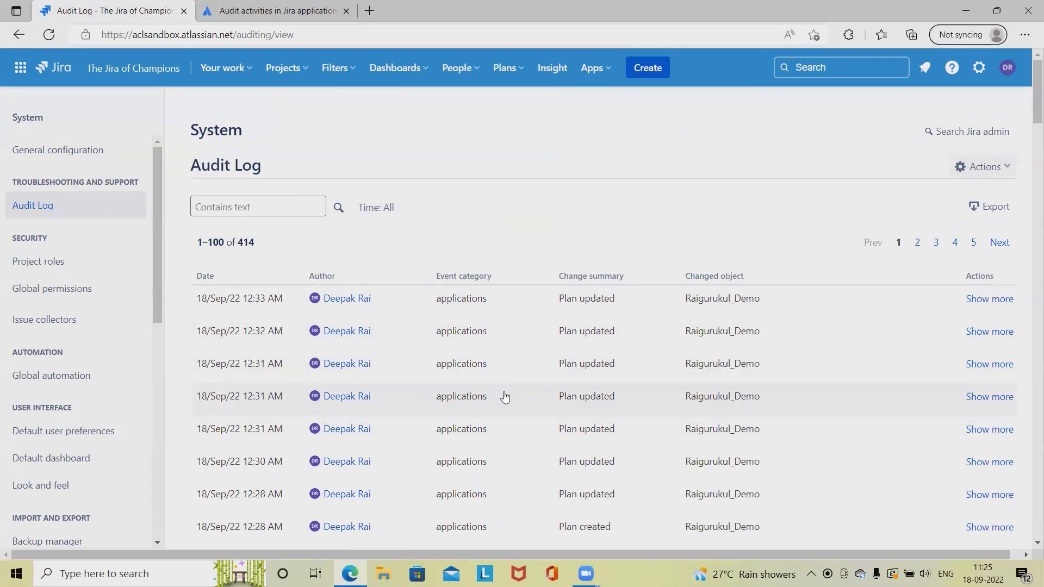
{"action": "scroll", "coordinate": [503, 398], "scroll_direction": "down", "scroll_amount": 1}
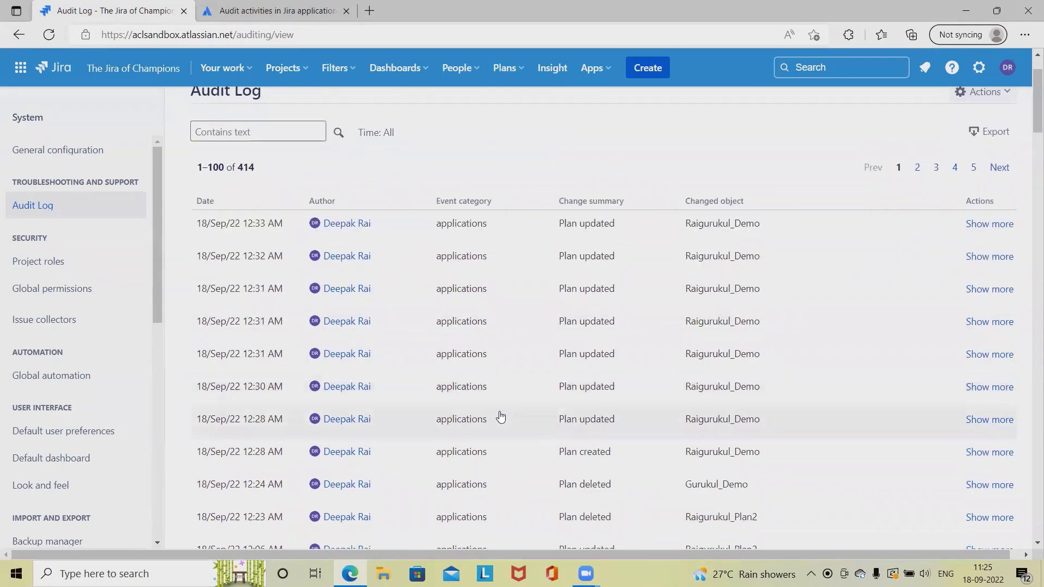
{"action": "scroll", "coordinate": [497, 416], "scroll_direction": "up", "scroll_amount": 1}
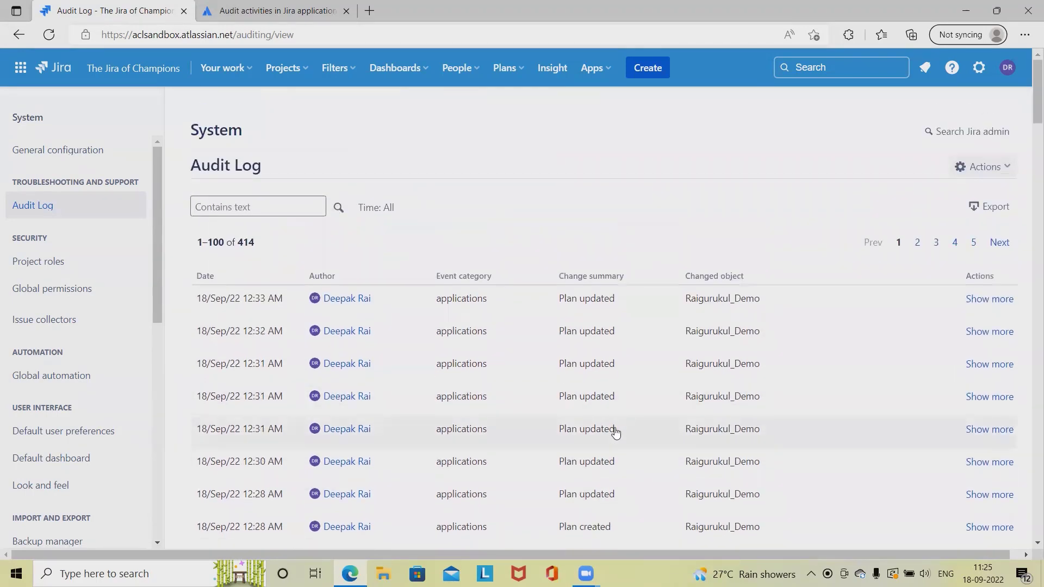